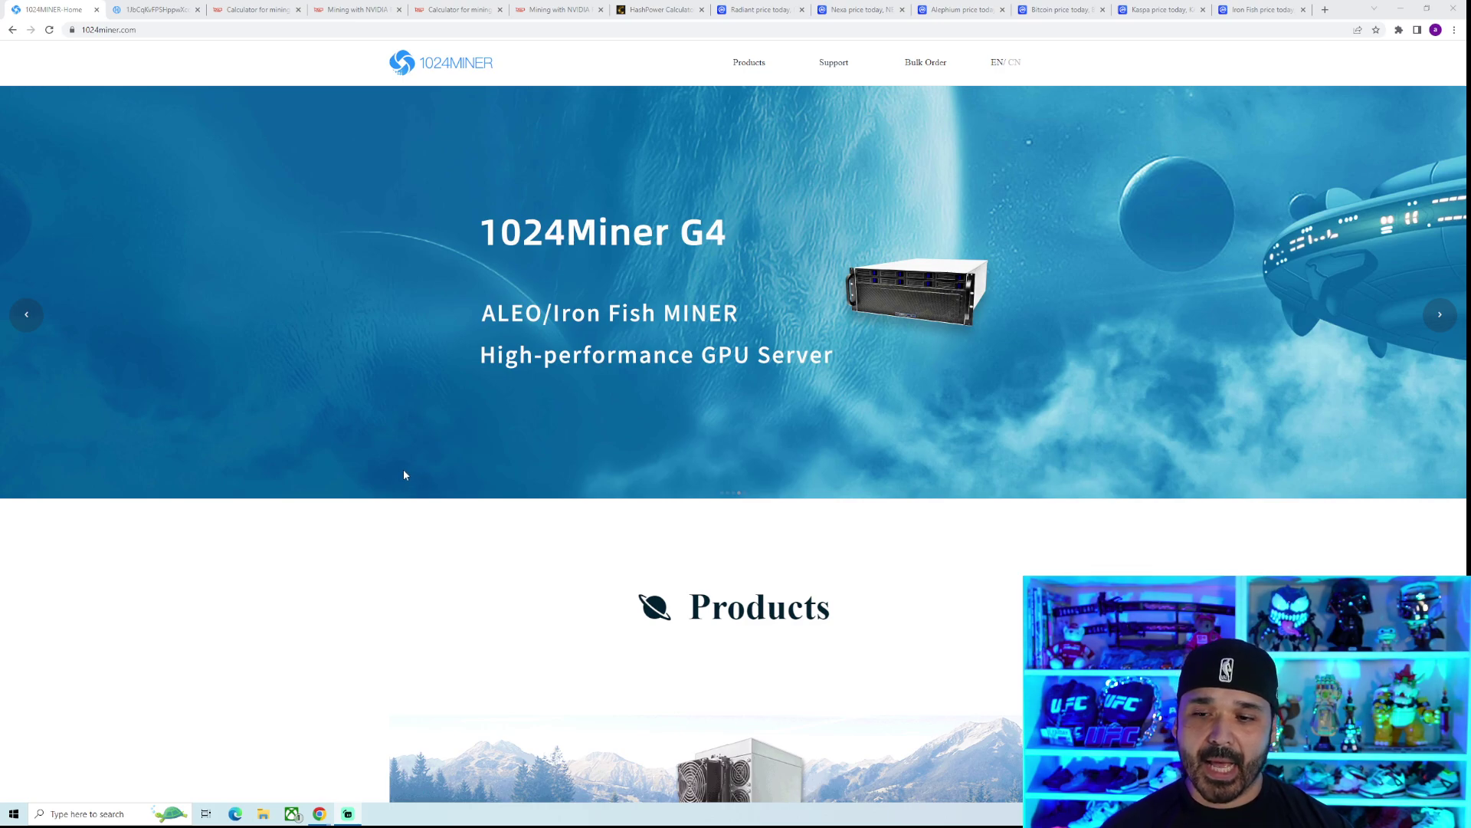
{"action": "scroll", "coordinate": [403, 469], "scroll_direction": "down", "scroll_amount": 3}
{"action": "scroll", "coordinate": [319, 520], "scroll_direction": "down", "scroll_amount": 3}
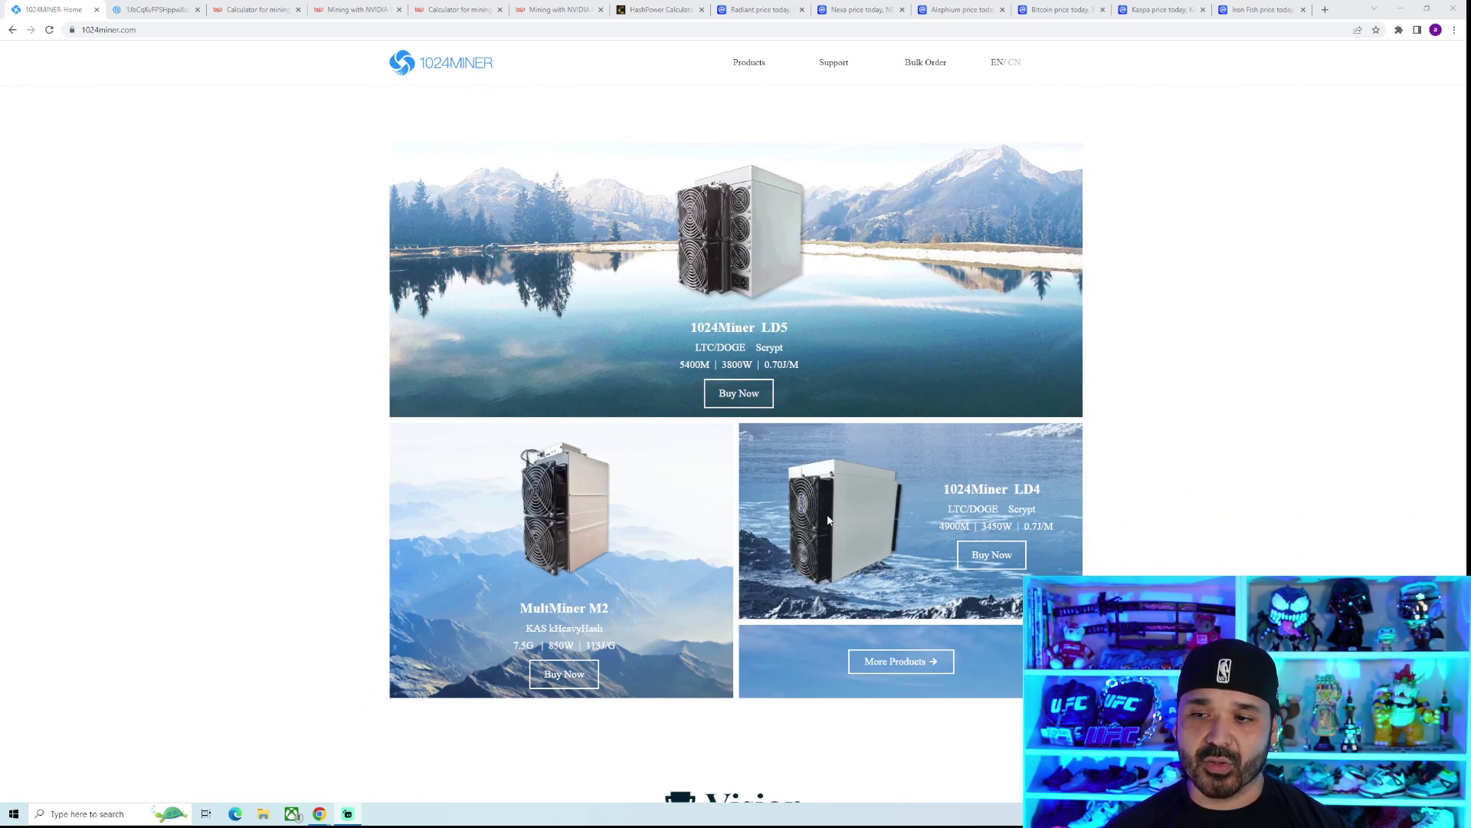
{"action": "scroll", "coordinate": [822, 518], "scroll_direction": "up", "scroll_amount": 3}
{"action": "scroll", "coordinate": [564, 477], "scroll_direction": "up", "scroll_amount": 3}
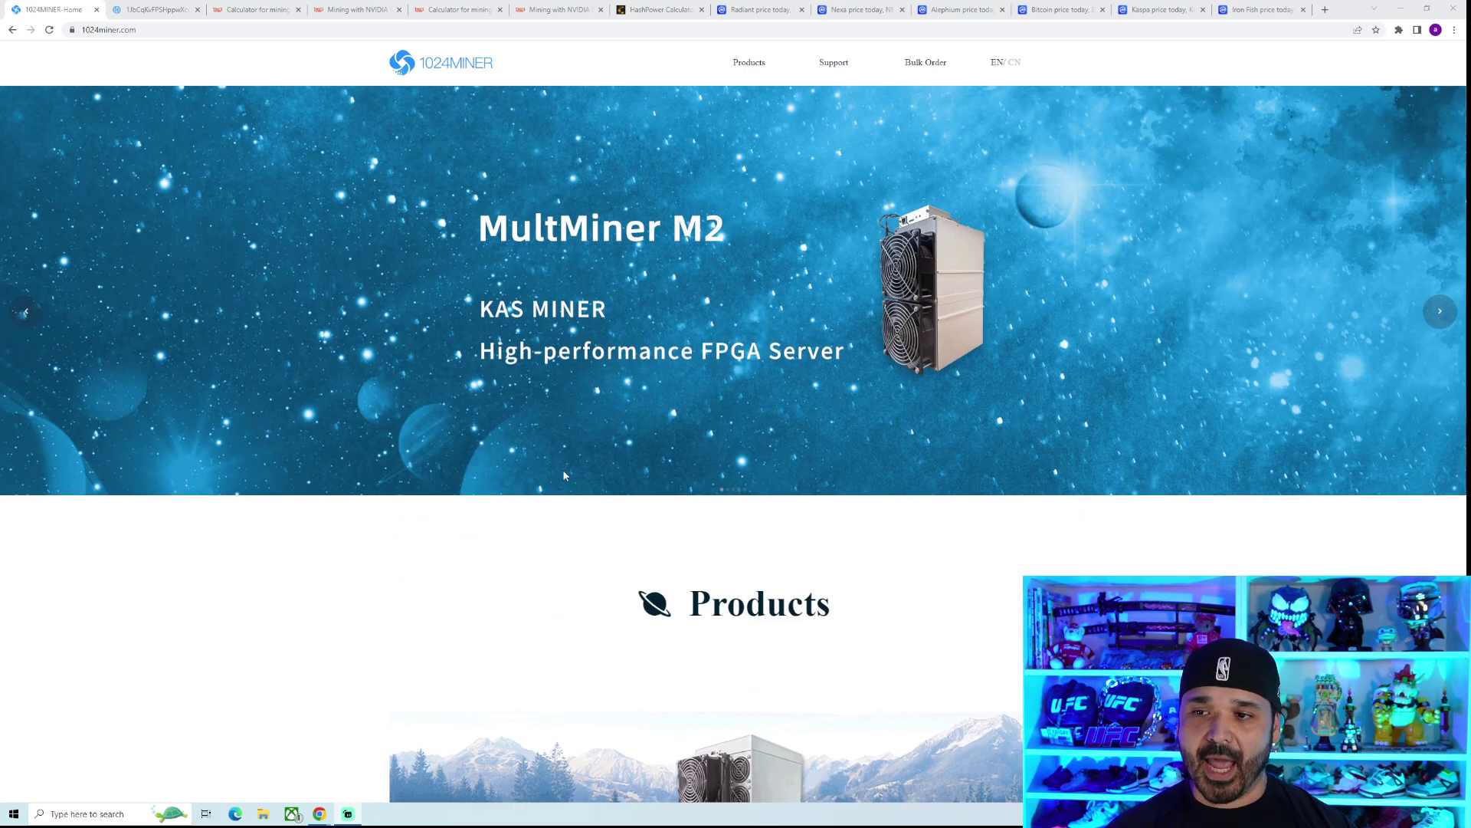
{"action": "scroll", "coordinate": [562, 470], "scroll_direction": "down", "scroll_amount": 4}
{"action": "scroll", "coordinate": [563, 470], "scroll_direction": "down", "scroll_amount": 1}
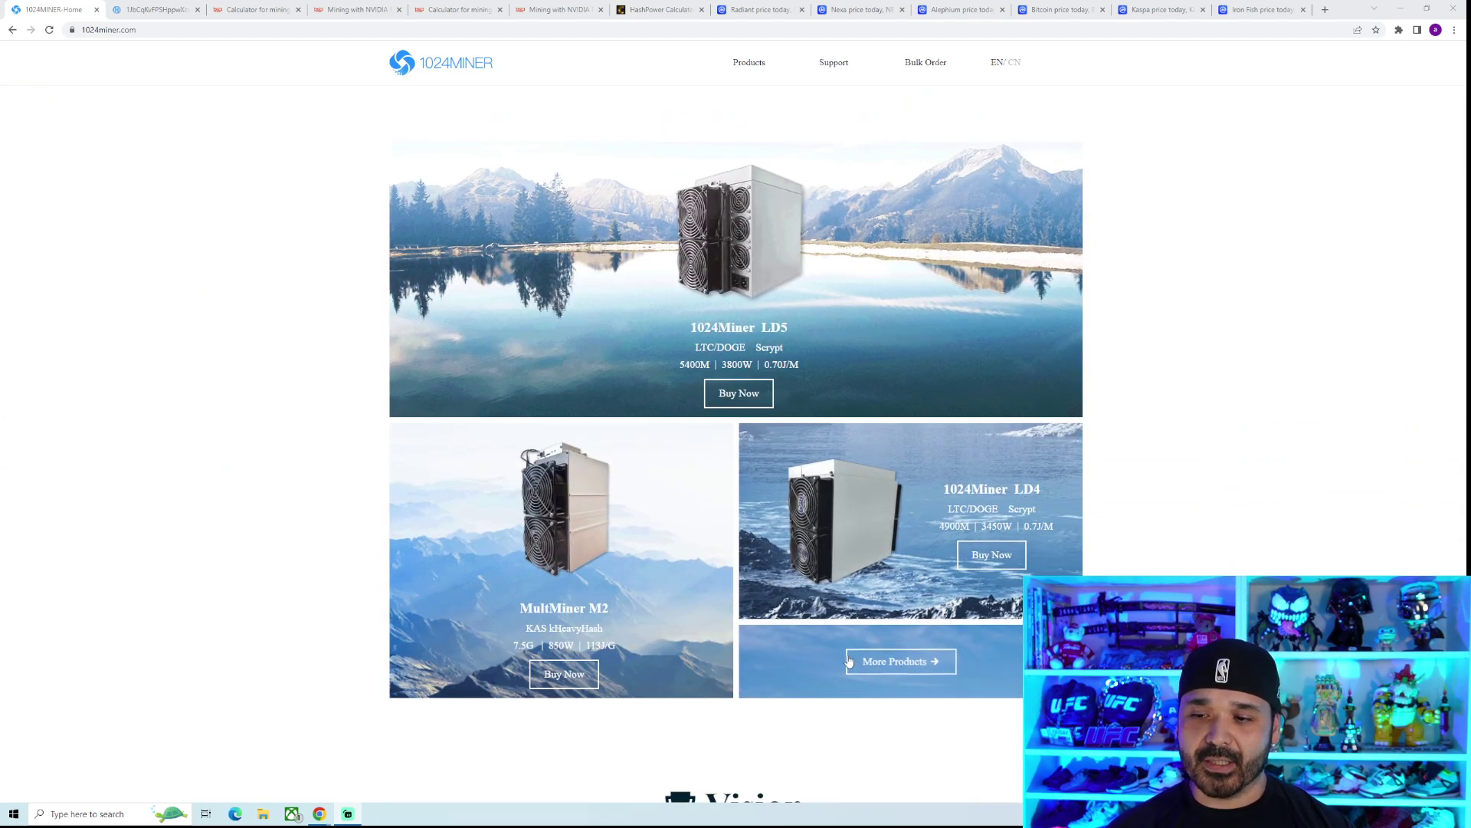
{"action": "scroll", "coordinate": [622, 525], "scroll_direction": "up", "scroll_amount": 5}
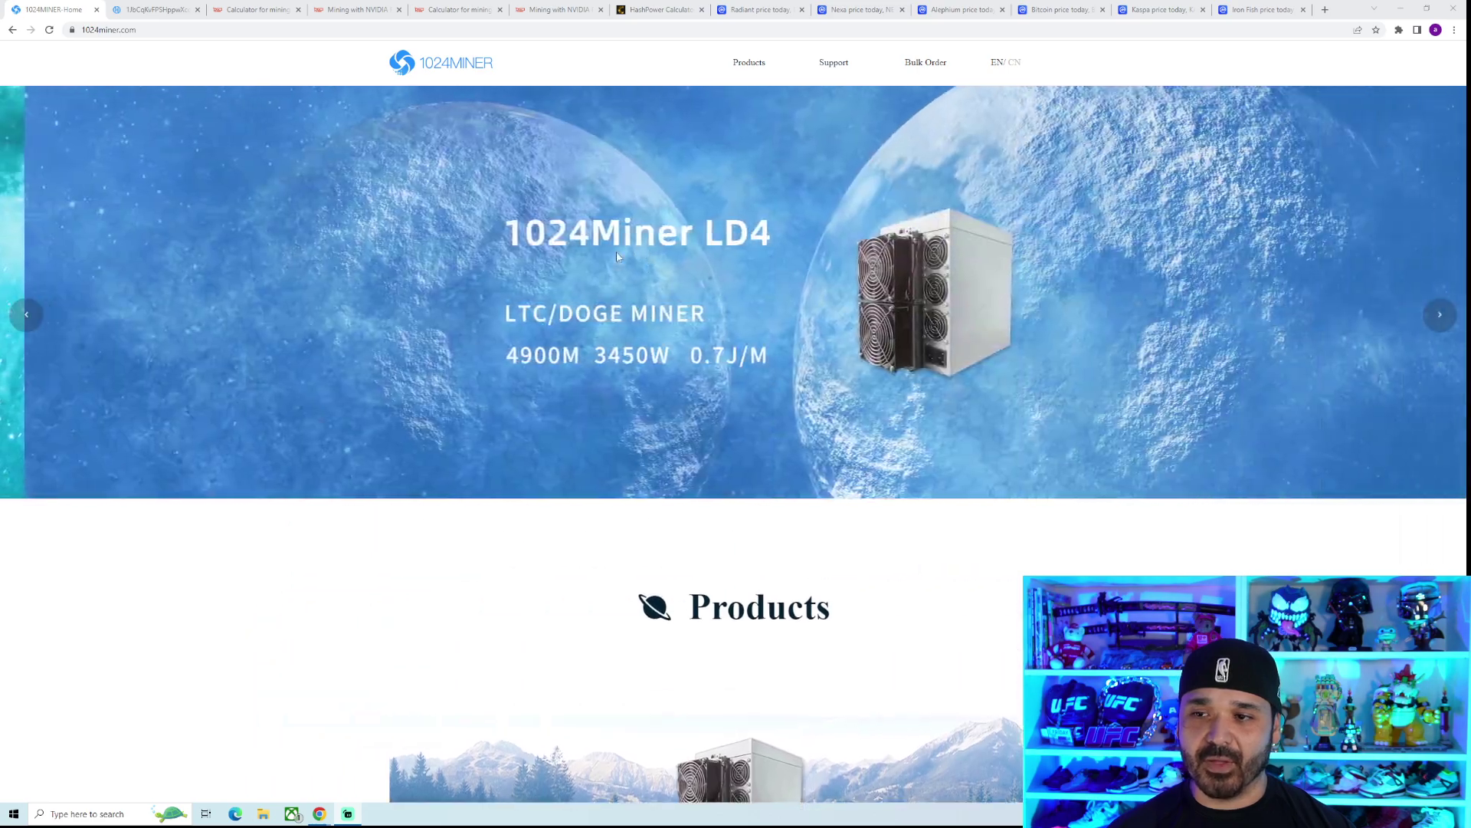
Cycle the home-page miner banner forward and back to the Hashrate is Productivity slide
{"action": "left_click", "coordinate": [1439, 314]}
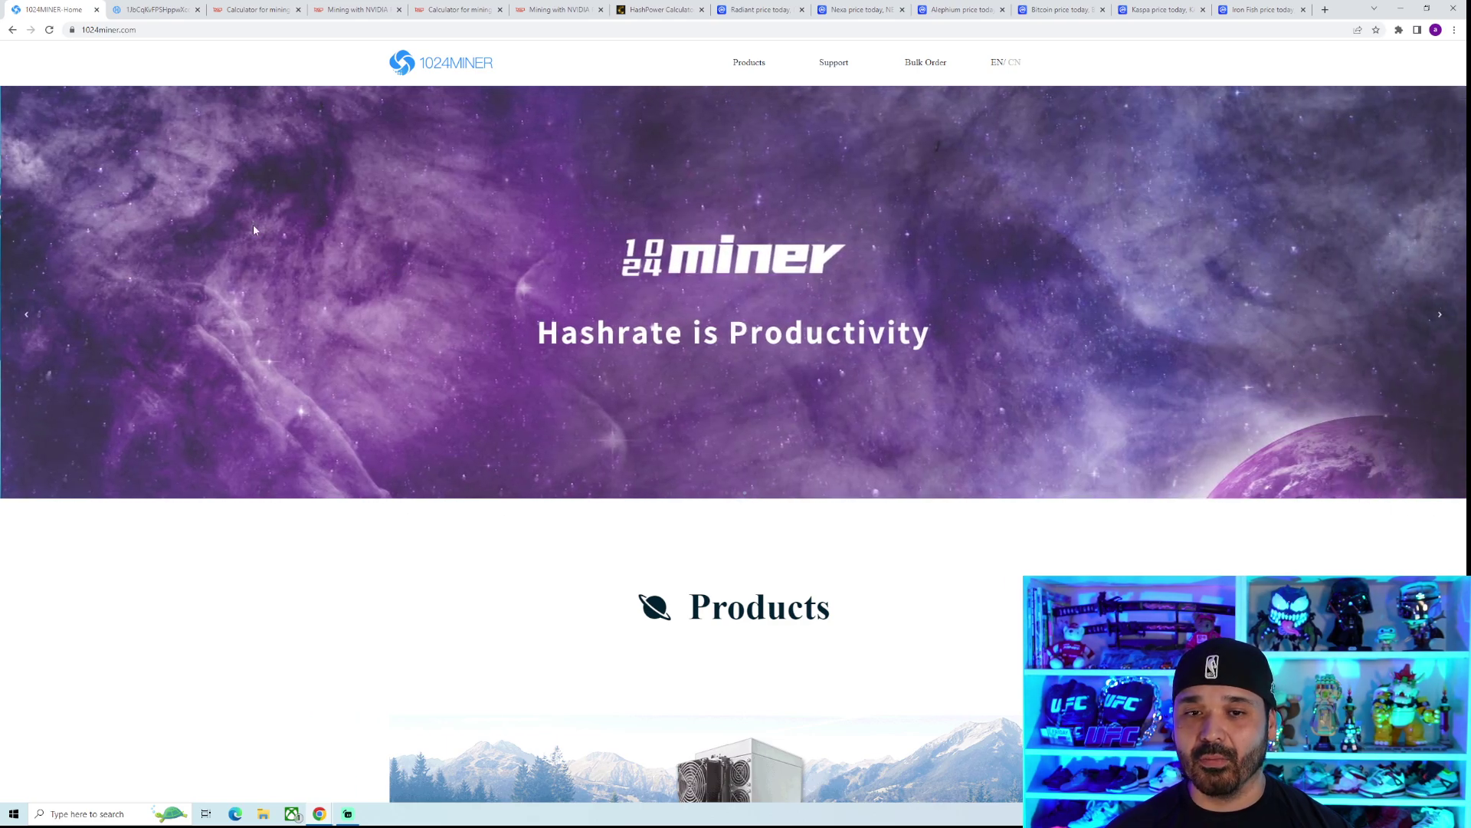
{"action": "left_click", "coordinate": [27, 313]}
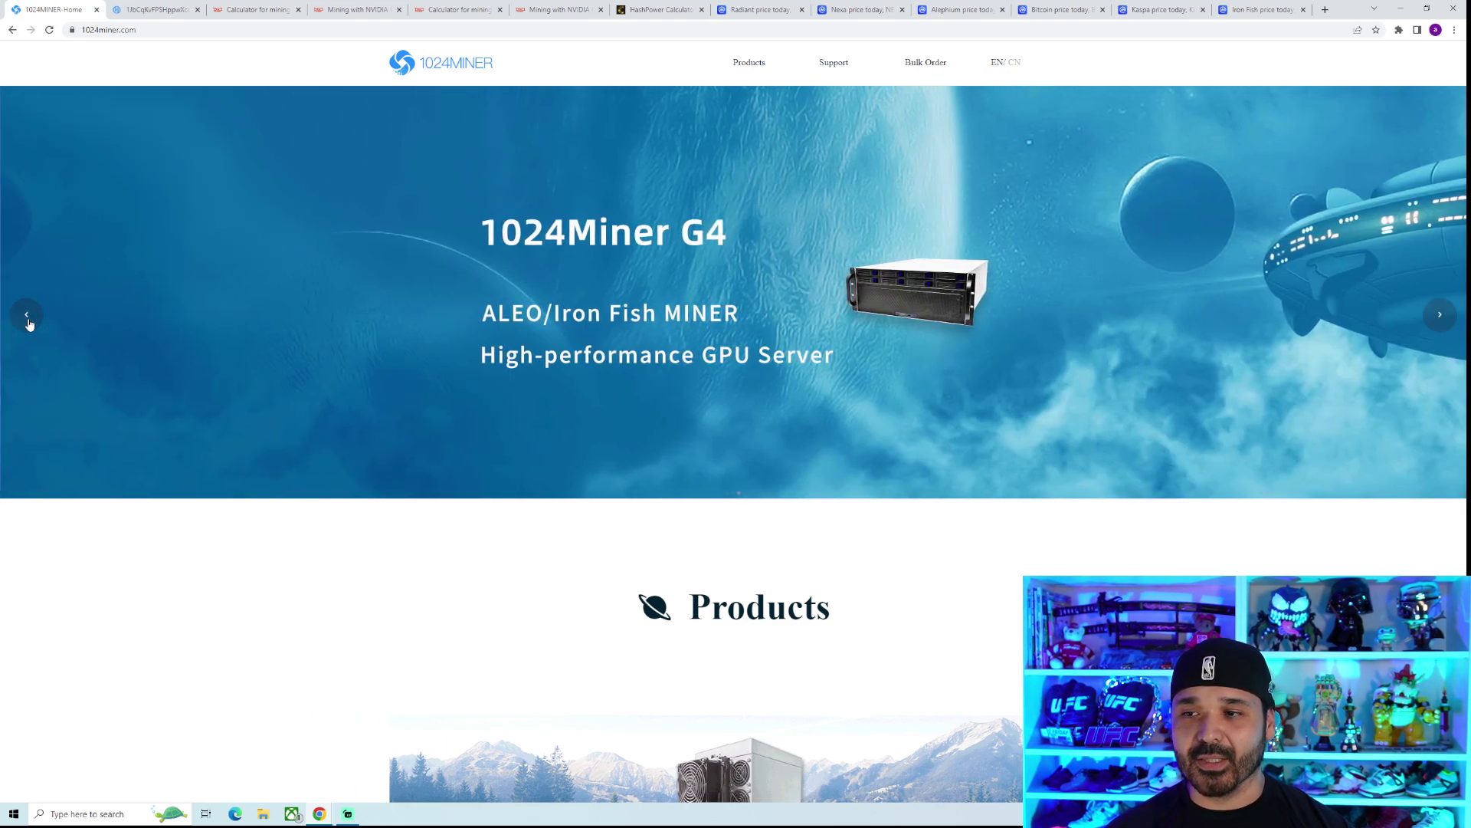
{"action": "left_click", "coordinate": [34, 330]}
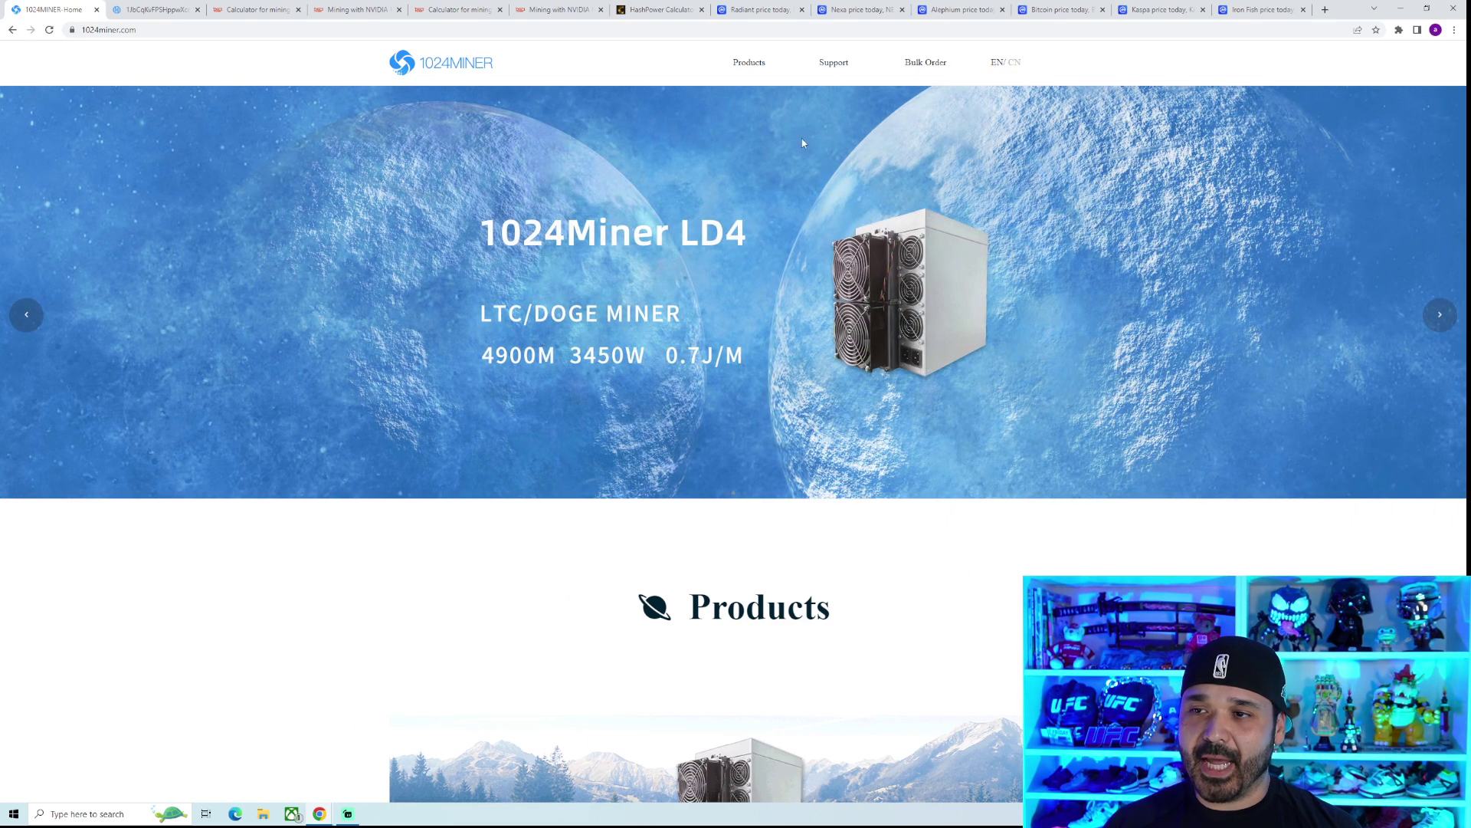
Open the 1024miner Support page from the top navigation
{"action": "left_click", "coordinate": [841, 67]}
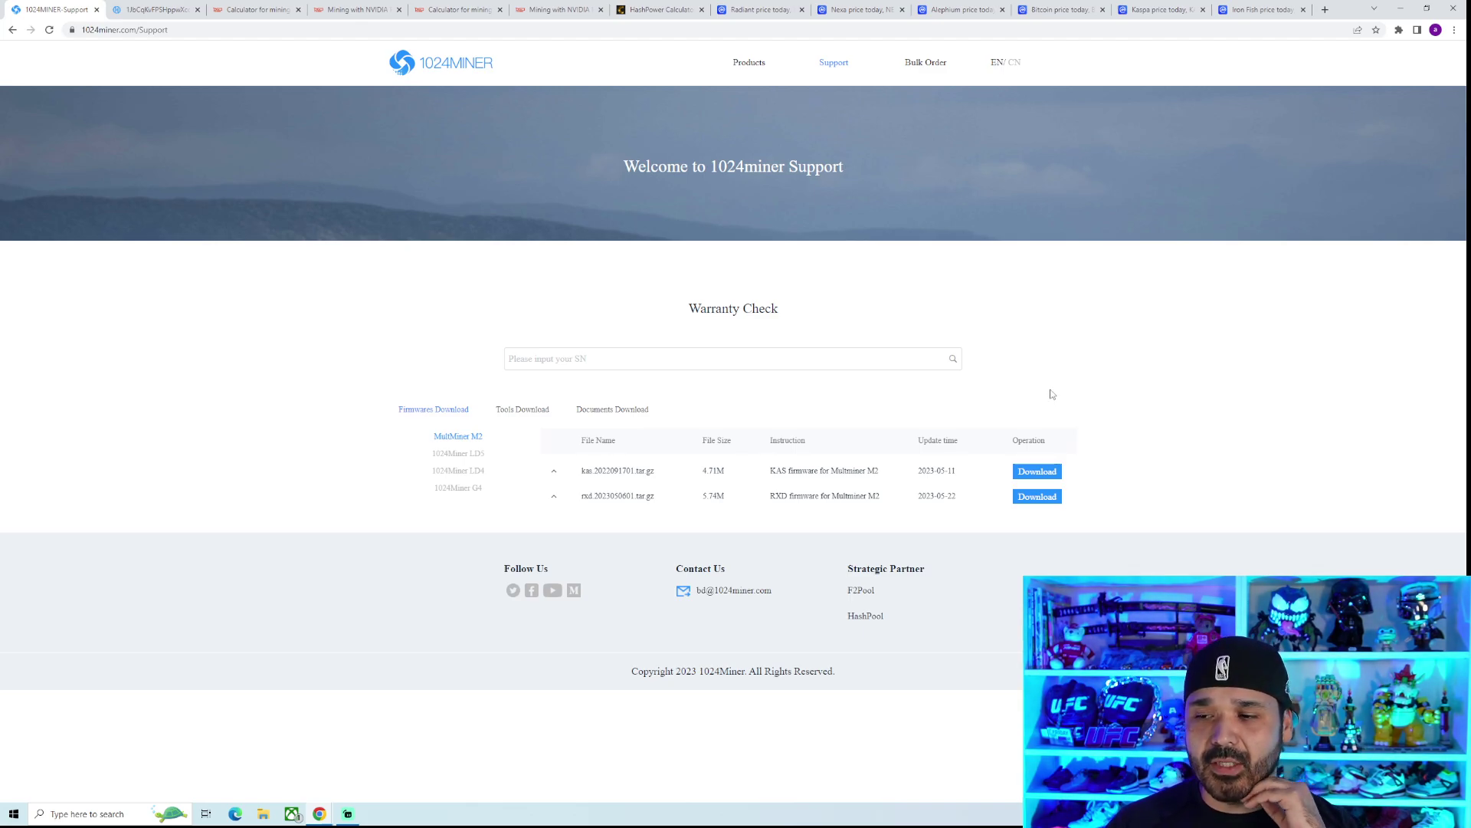
{"action": "left_click", "coordinate": [165, 10]}
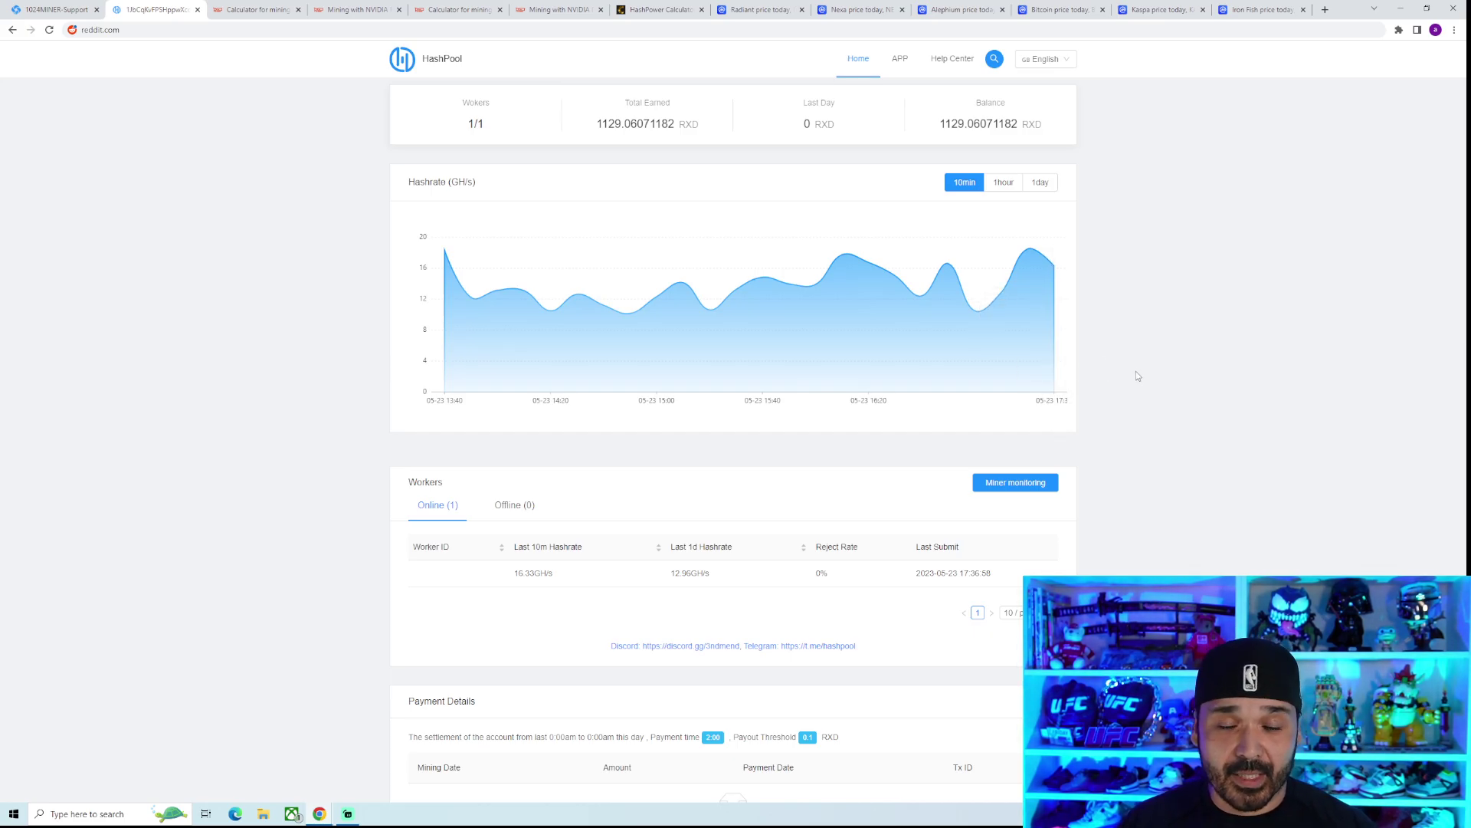
{"action": "left_click", "coordinate": [53, 10]}
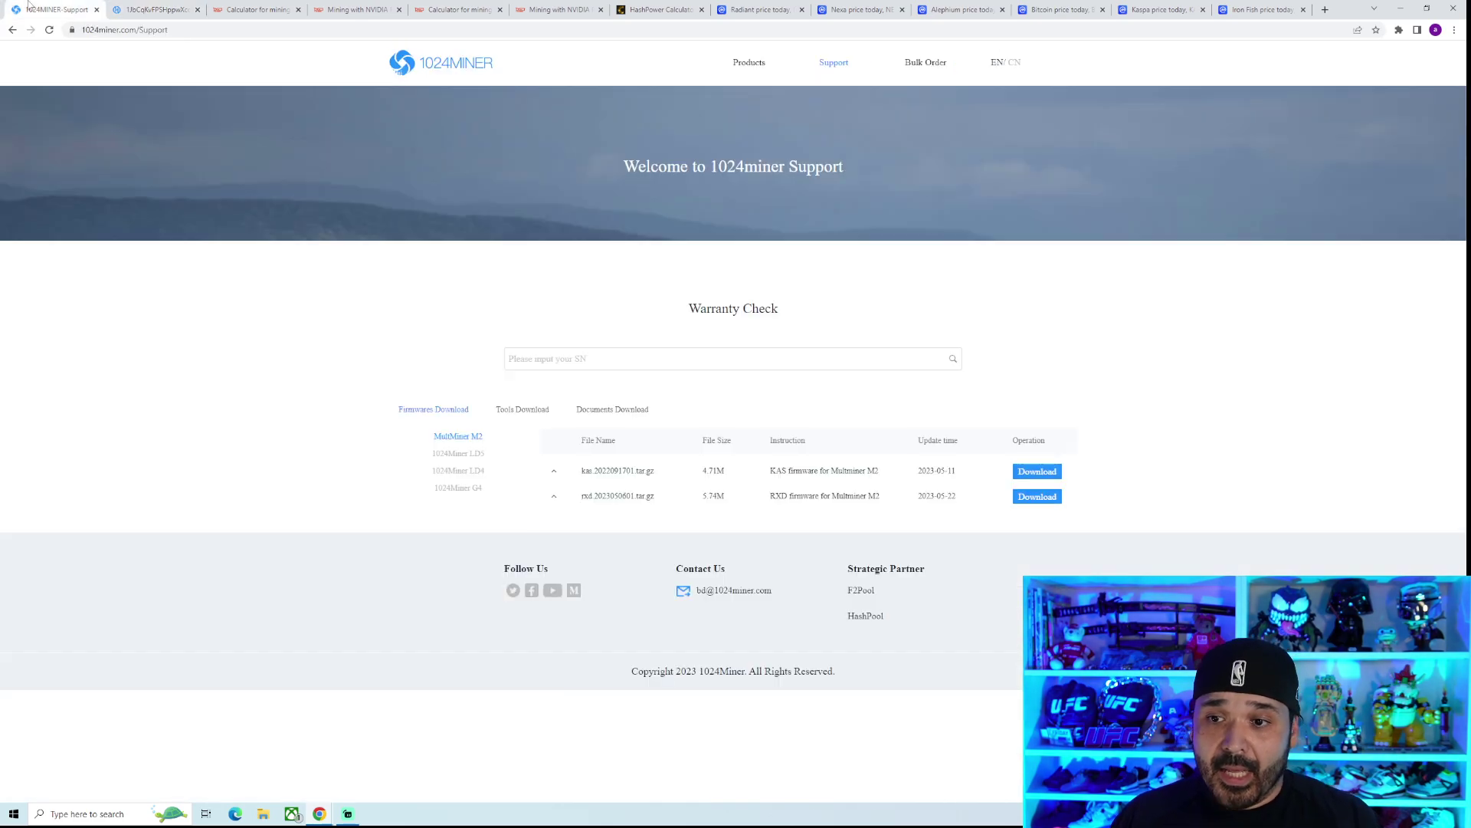
Open the MultMiner M2 product details from Products, then the hashrate.no calculator
{"action": "left_click", "coordinate": [749, 62]}
{"action": "left_click", "coordinate": [555, 395]}
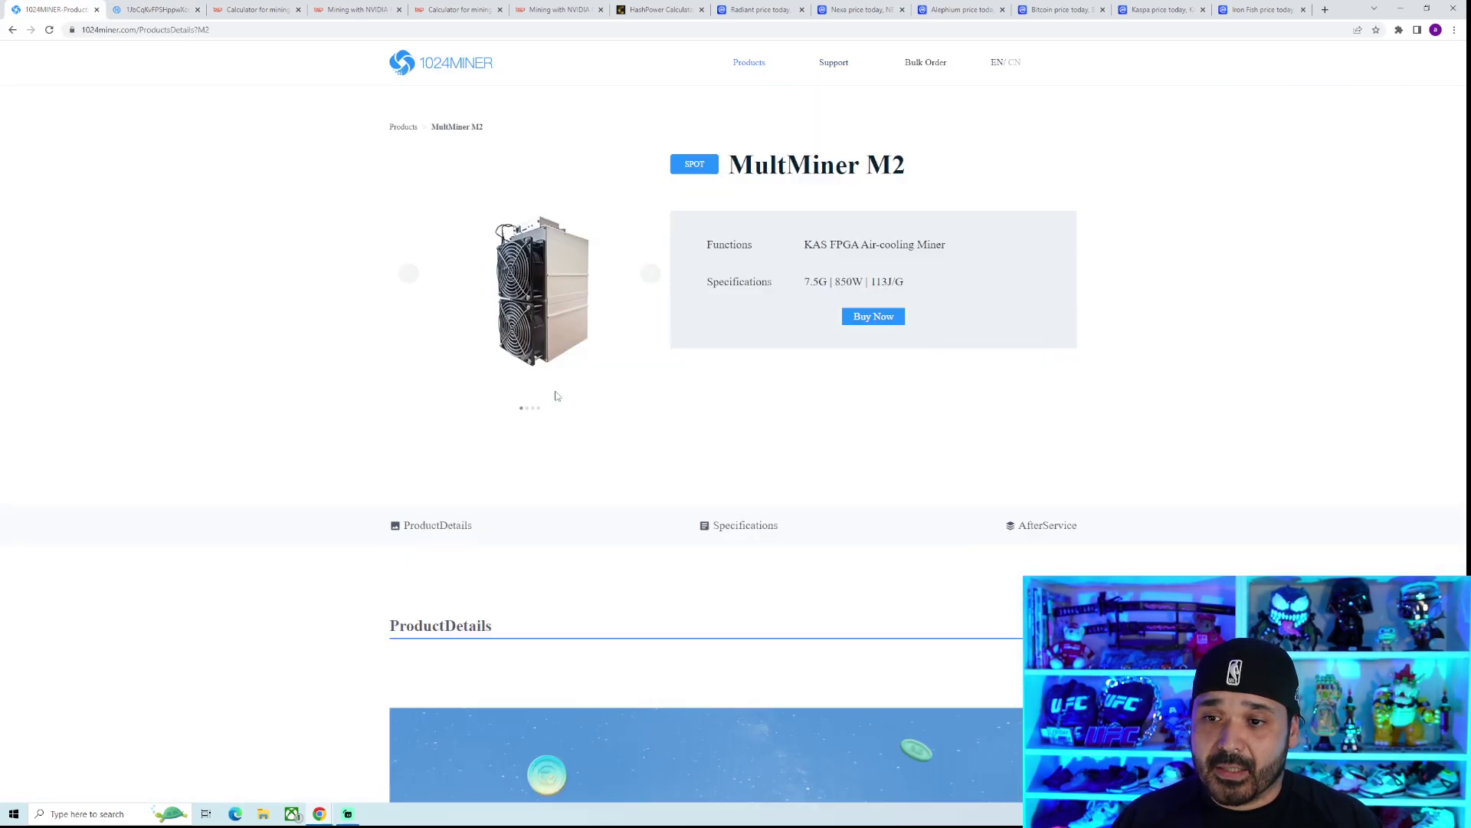
{"action": "scroll", "coordinate": [346, 483], "scroll_direction": "down", "scroll_amount": 5}
{"action": "scroll", "coordinate": [334, 495], "scroll_direction": "down", "scroll_amount": 5}
{"action": "scroll", "coordinate": [322, 495], "scroll_direction": "down", "scroll_amount": 5}
{"action": "scroll", "coordinate": [301, 498], "scroll_direction": "down", "scroll_amount": 2}
{"action": "scroll", "coordinate": [299, 498], "scroll_direction": "down", "scroll_amount": 4}
{"action": "scroll", "coordinate": [298, 499], "scroll_direction": "down", "scroll_amount": 3}
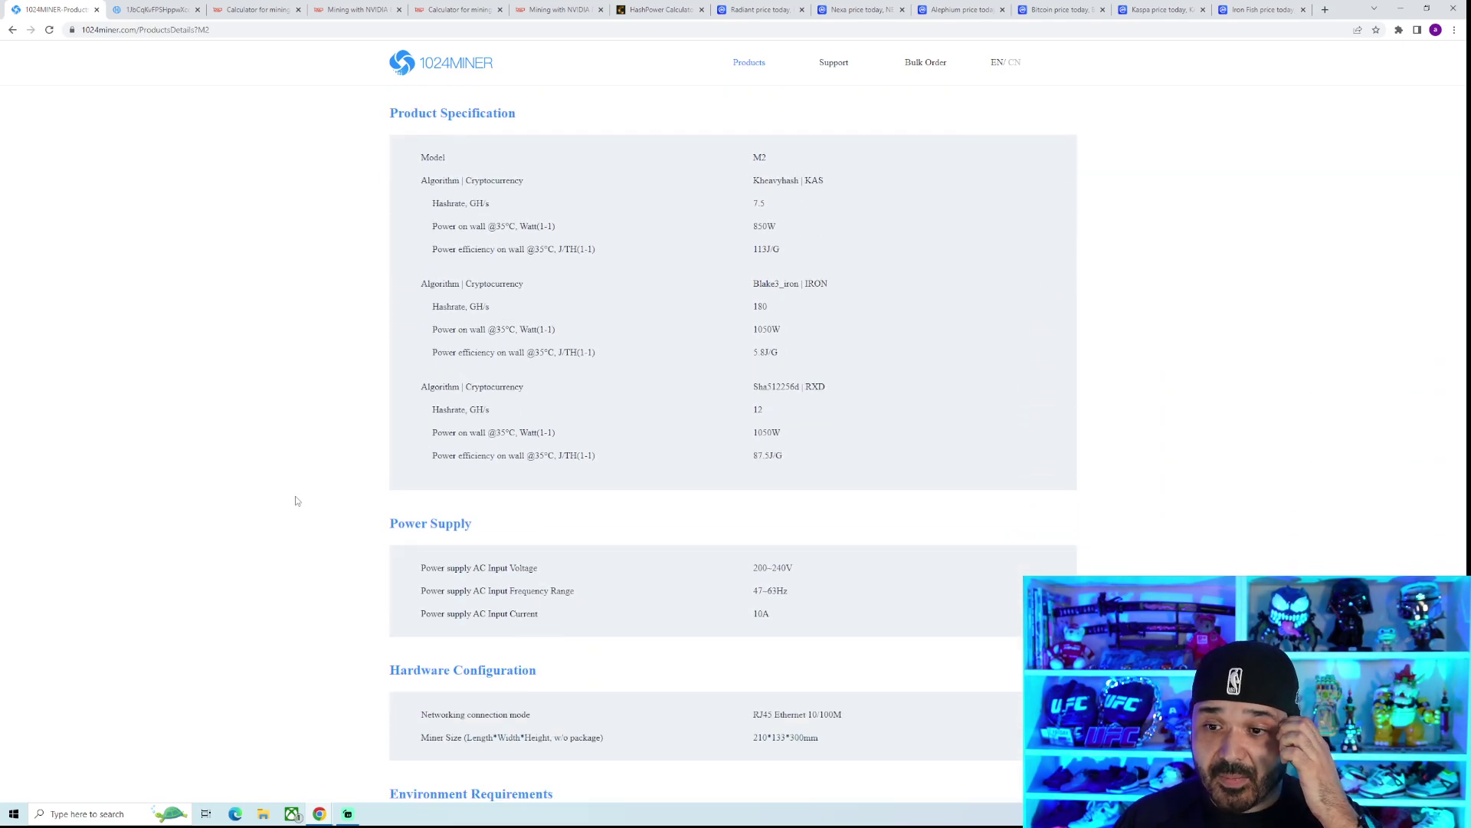
{"action": "scroll", "coordinate": [296, 501], "scroll_direction": "up", "scroll_amount": 2}
{"action": "scroll", "coordinate": [296, 500], "scroll_direction": "down", "scroll_amount": 1}
{"action": "scroll", "coordinate": [296, 501], "scroll_direction": "down", "scroll_amount": 1}
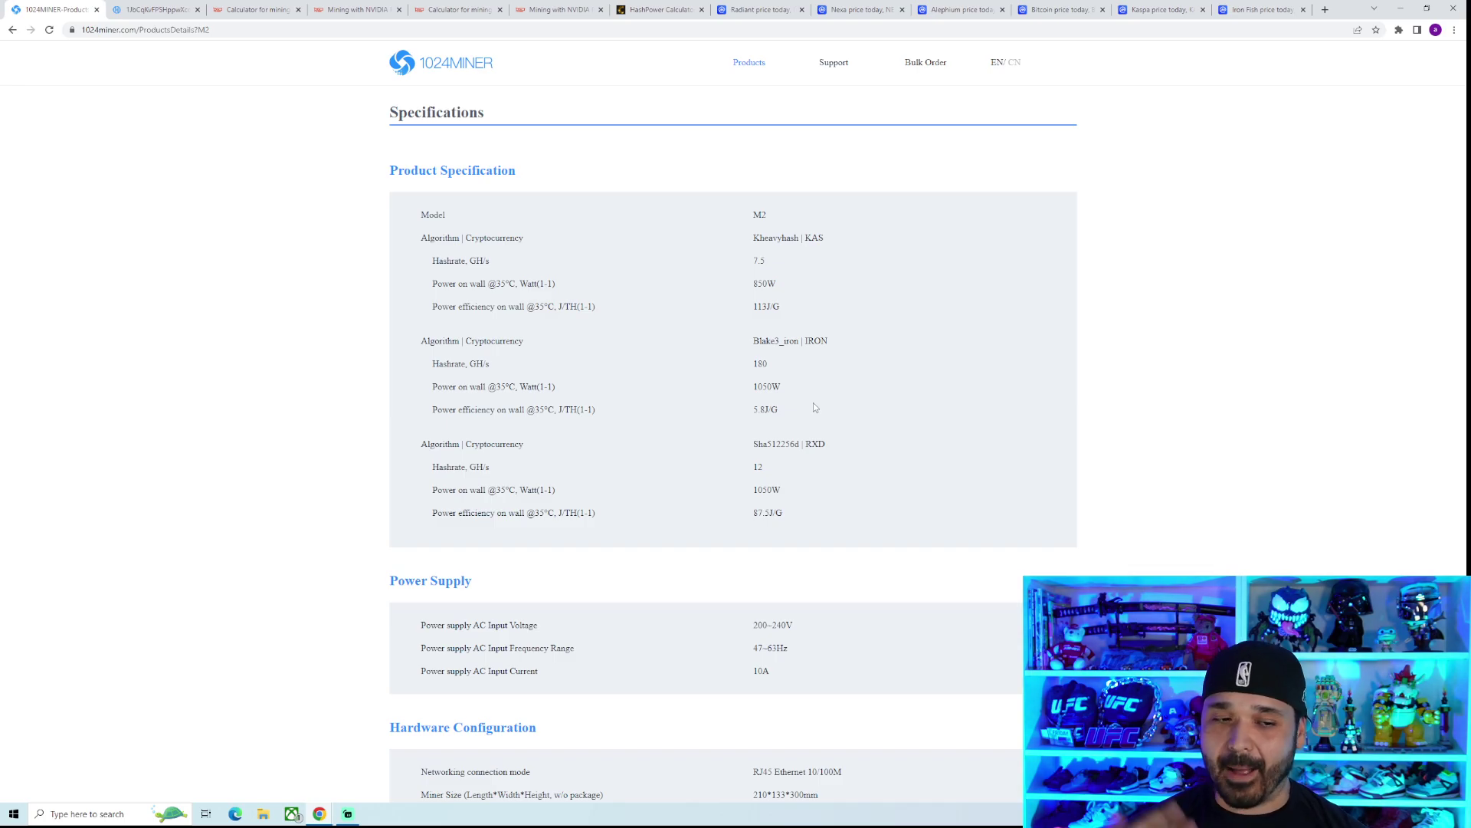
{"action": "left_click", "coordinate": [256, 10]}
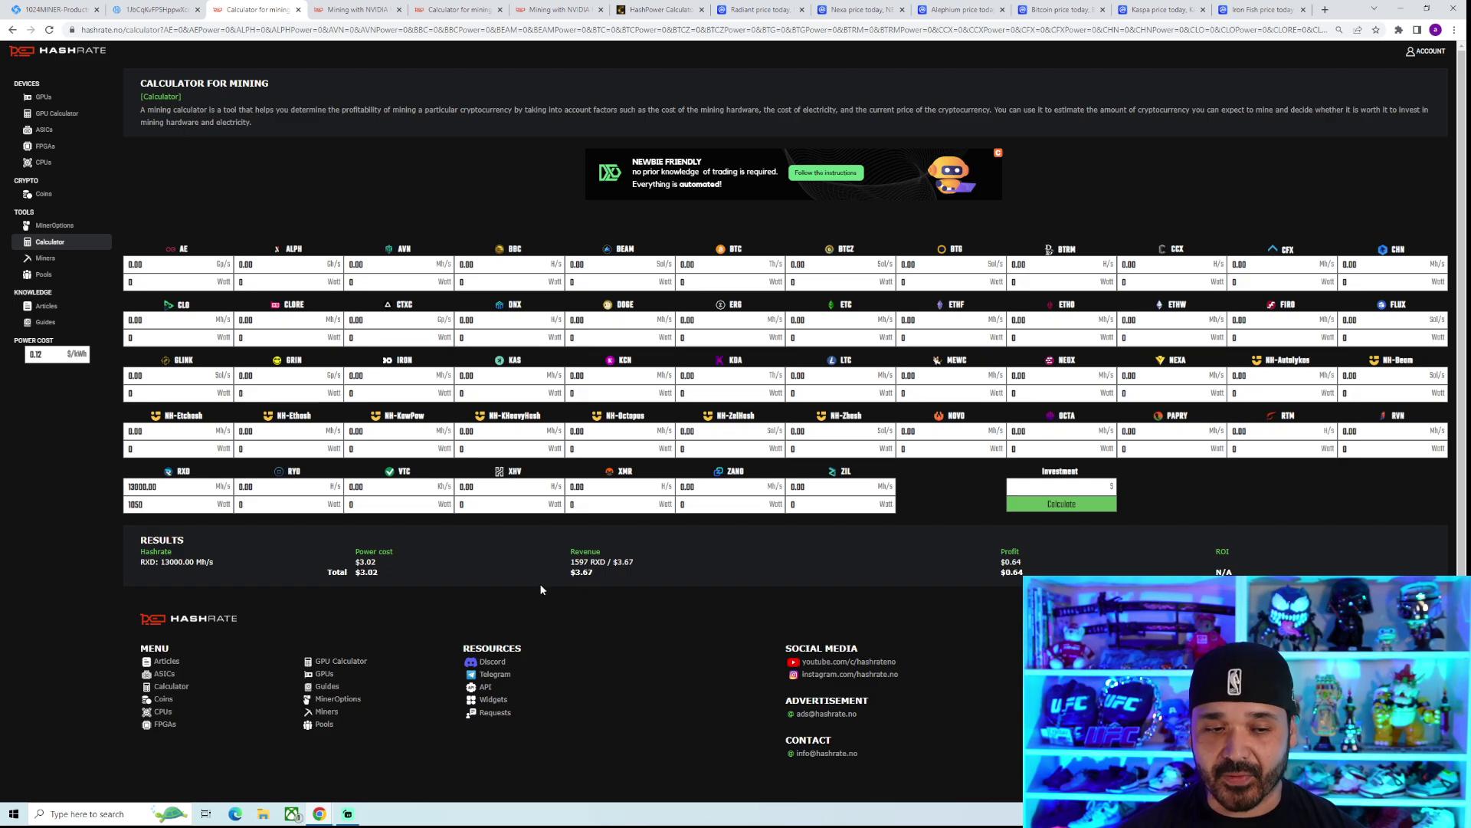
{"action": "left_click_drag", "start_coordinate": [1038, 559], "coordinate": [1036, 571]}
{"action": "left_click", "coordinate": [1035, 571]}
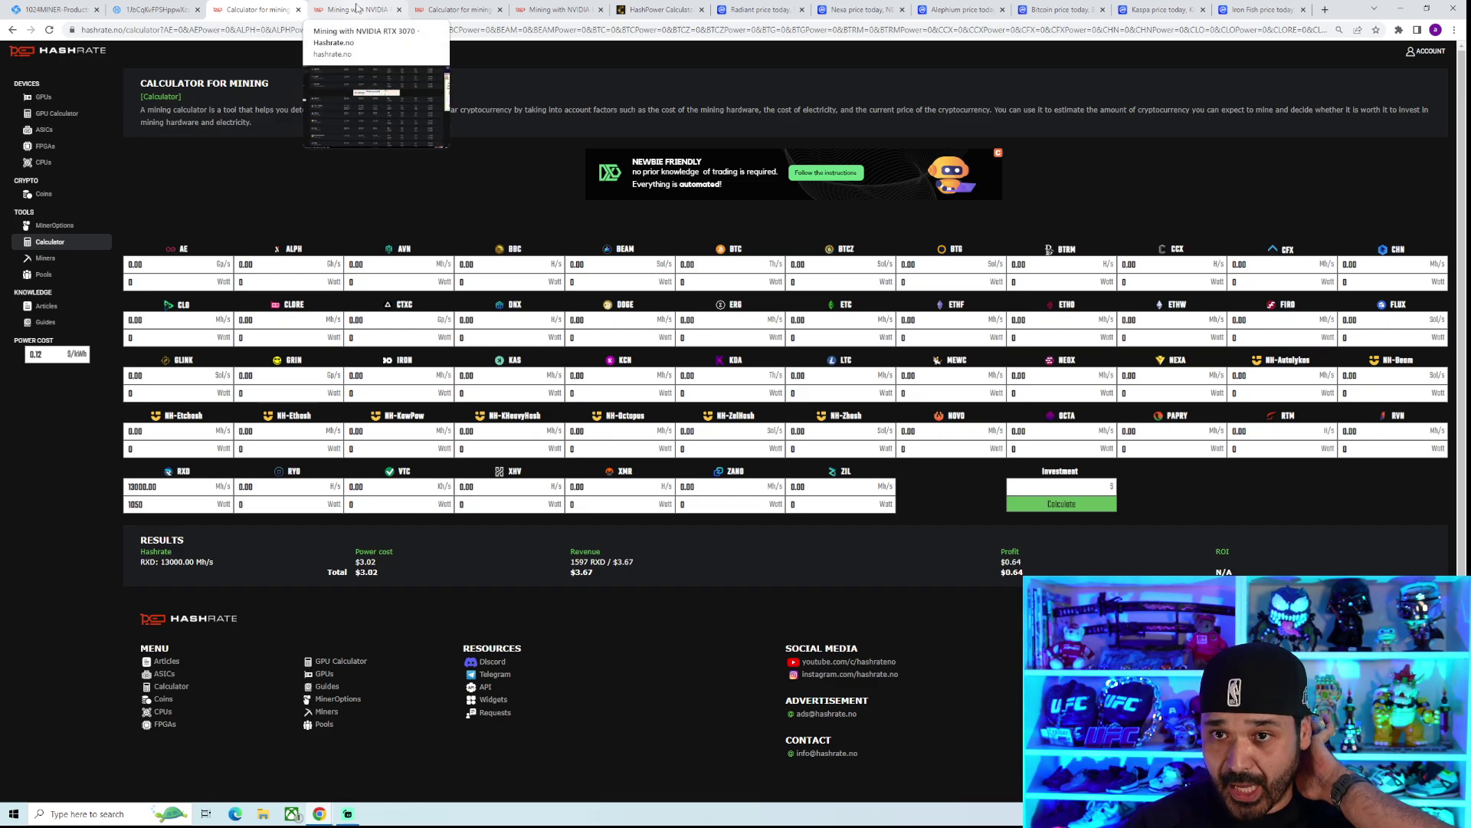
Check the RTX 3070 coin profitability list, then the calculator's -$0.02 IRON estimate
{"action": "left_click", "coordinate": [357, 9]}
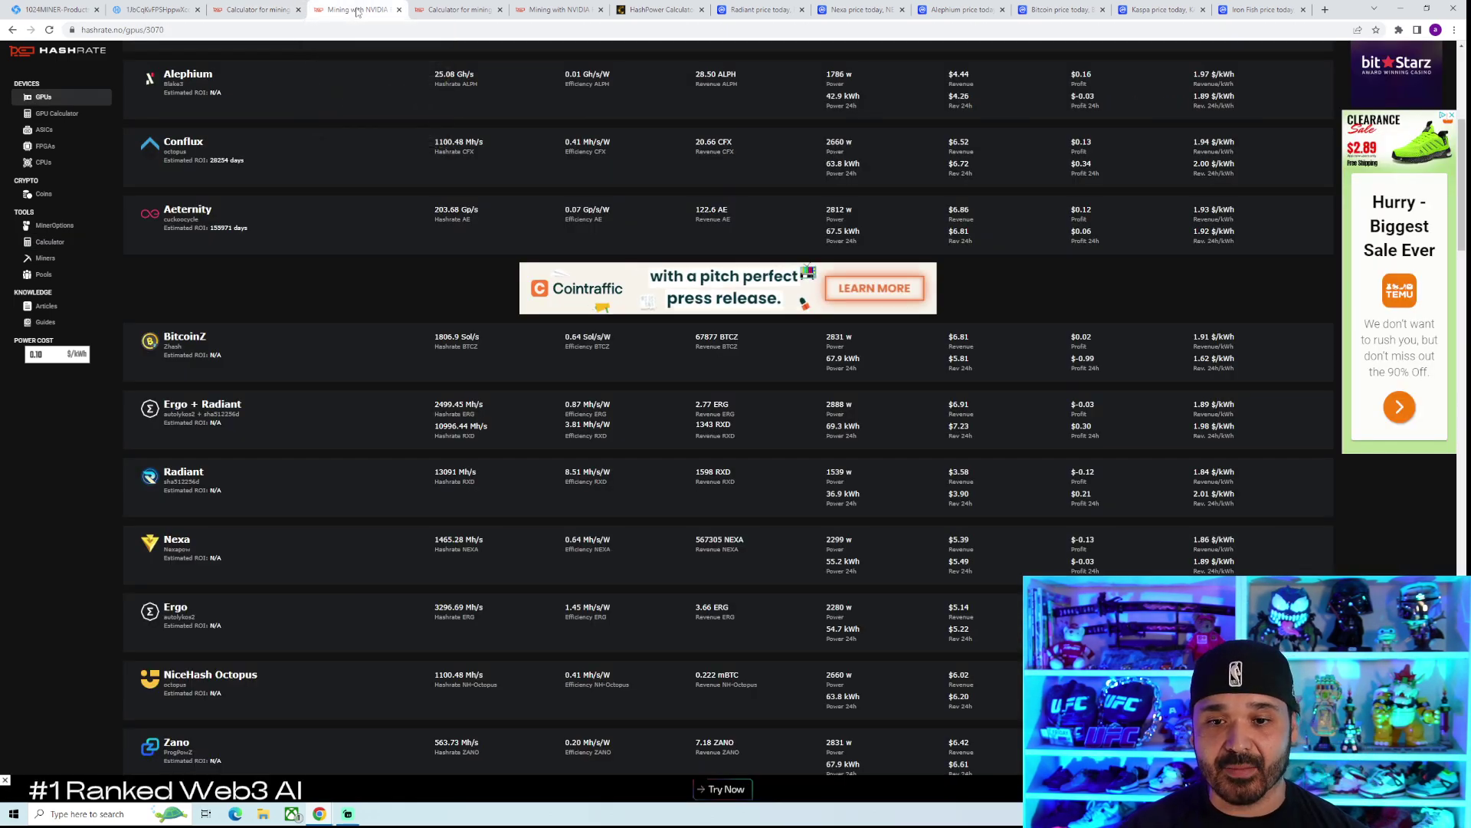
{"action": "scroll", "coordinate": [311, 276], "scroll_direction": "up", "scroll_amount": 3}
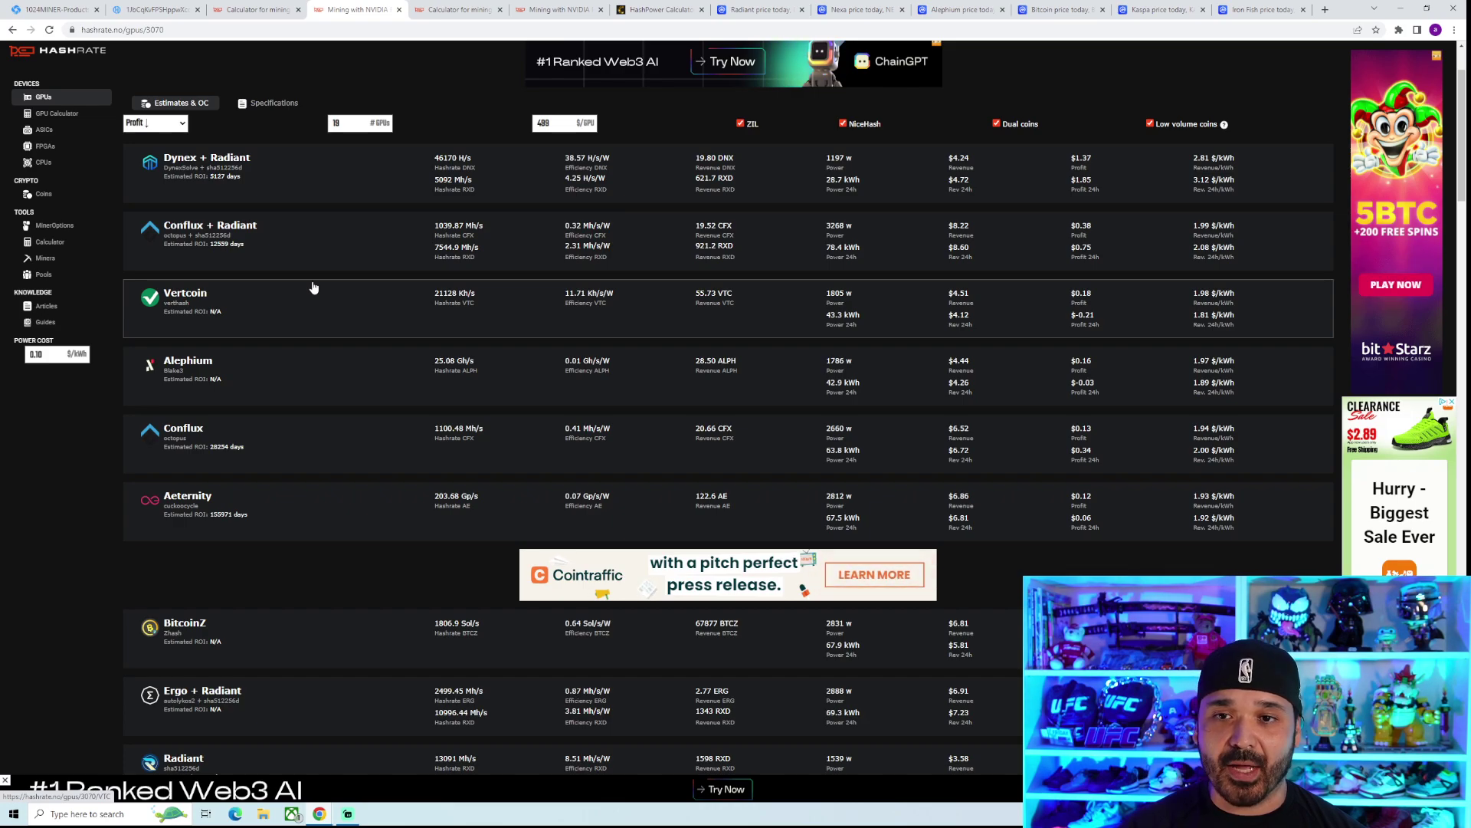
{"action": "scroll", "coordinate": [313, 287], "scroll_direction": "down", "scroll_amount": 1}
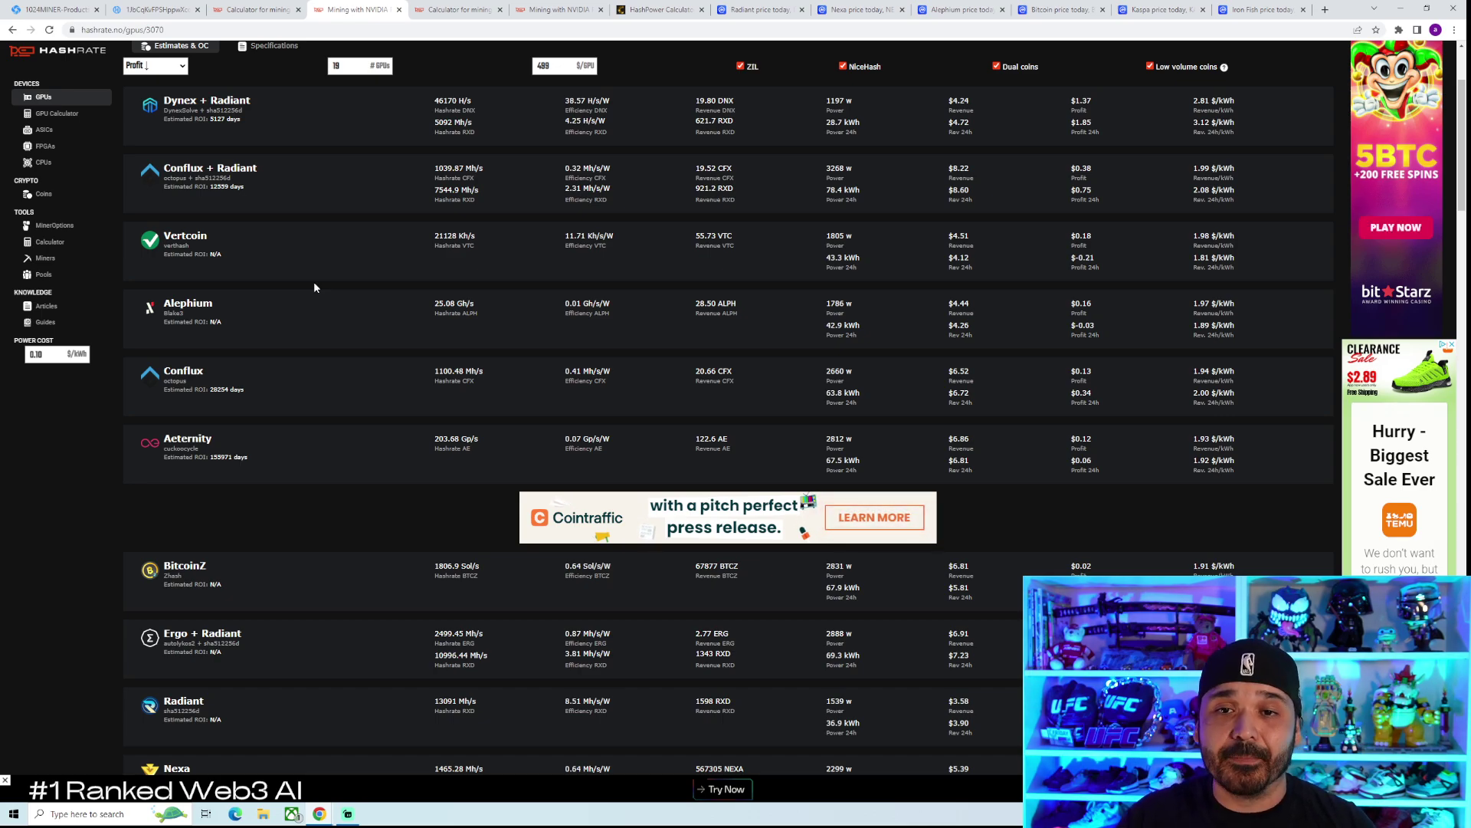
{"action": "scroll", "coordinate": [314, 282], "scroll_direction": "up", "scroll_amount": 1}
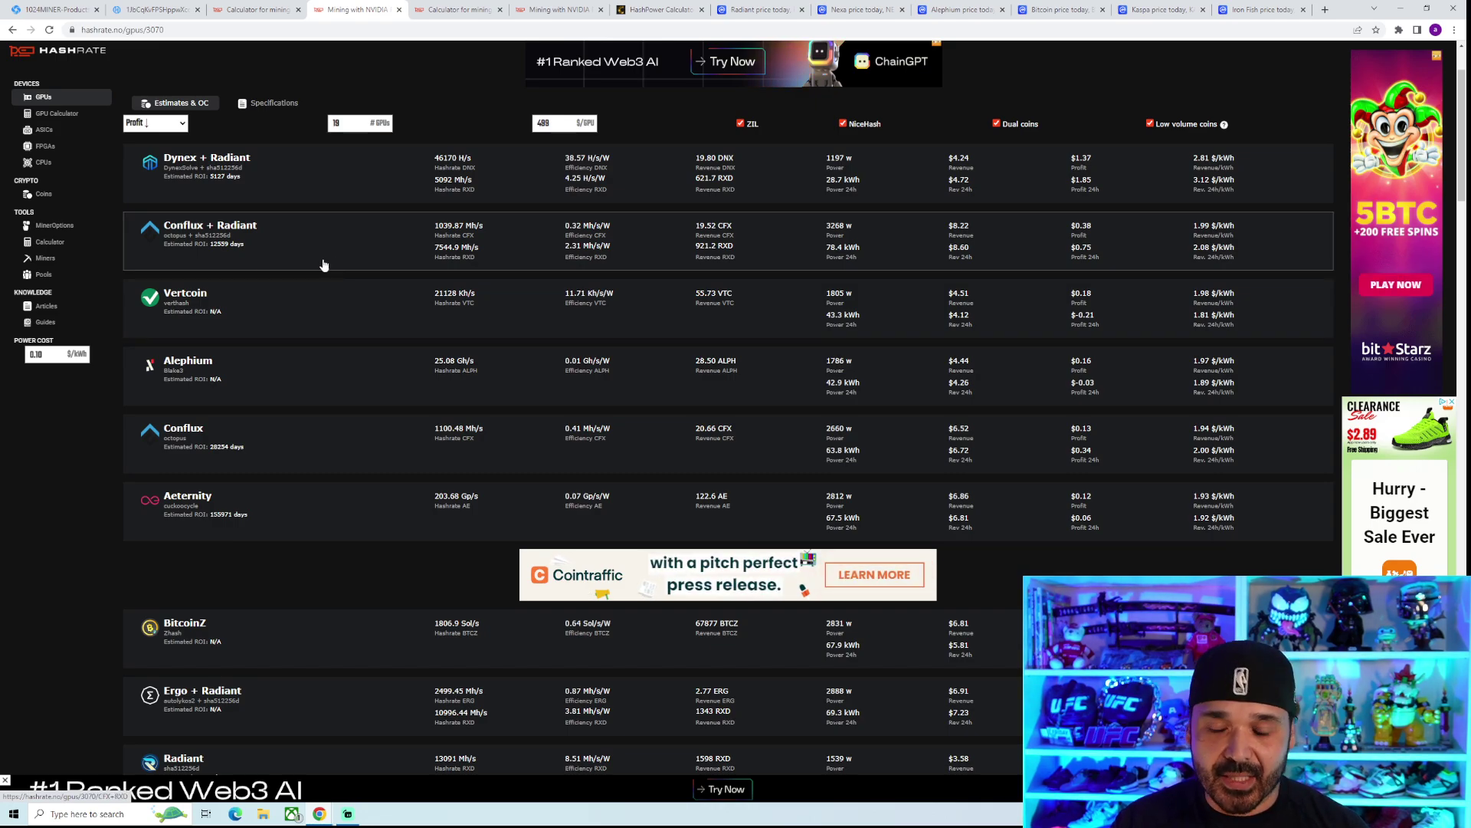
{"action": "scroll", "coordinate": [323, 265], "scroll_direction": "down", "scroll_amount": 2}
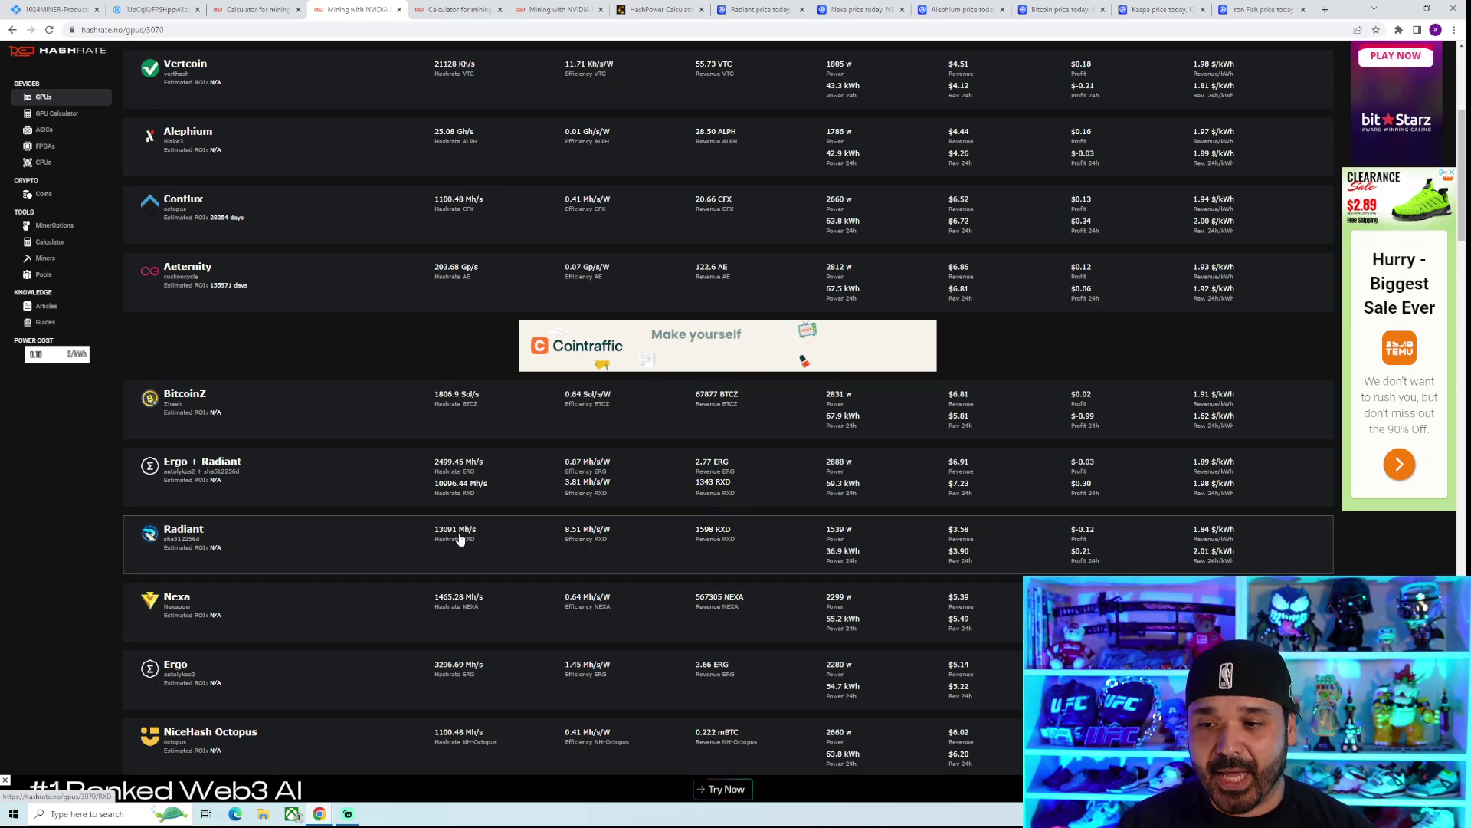
{"action": "scroll", "coordinate": [457, 538], "scroll_direction": "up", "scroll_amount": 3}
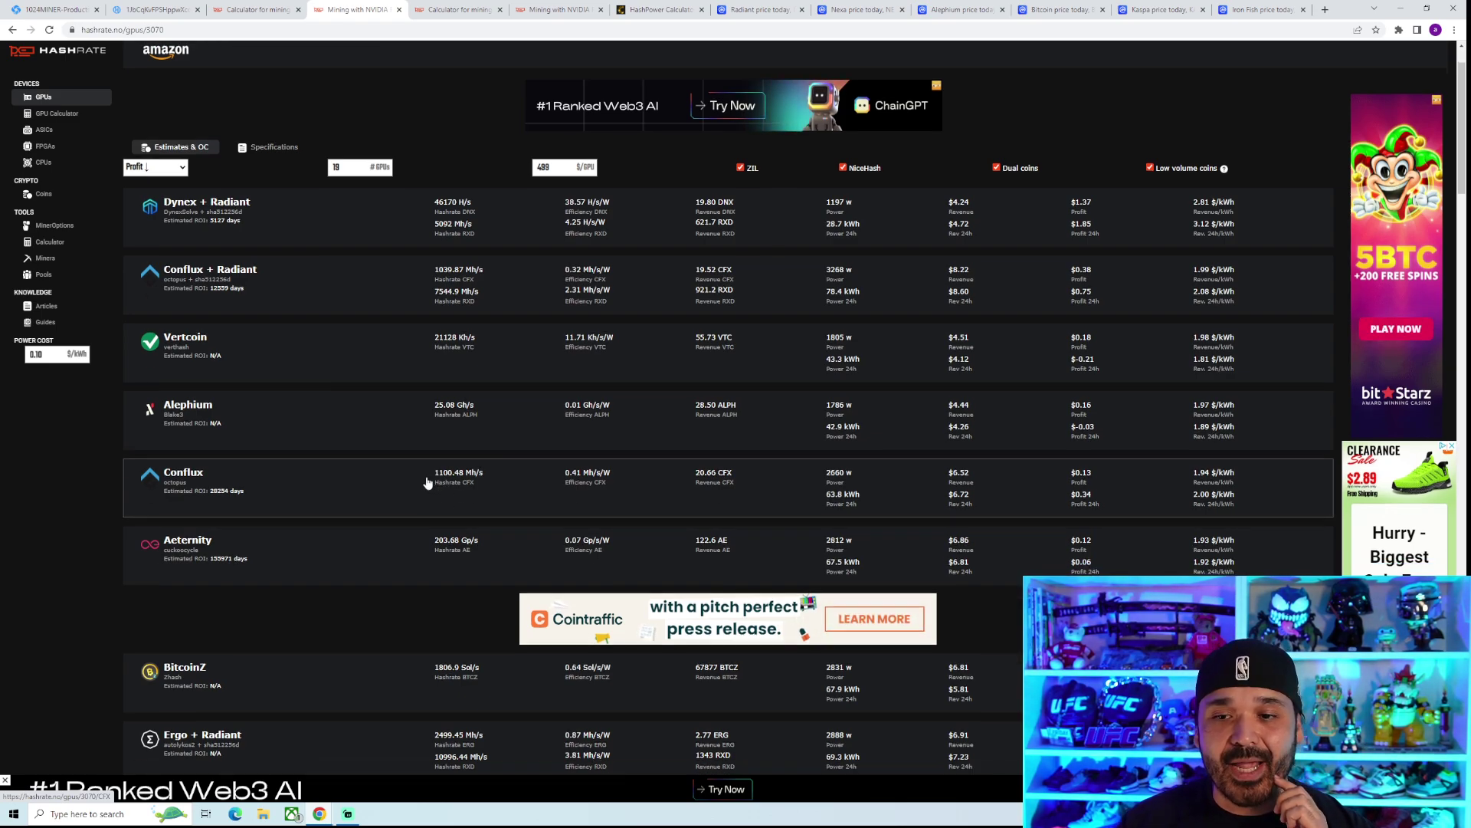
{"action": "scroll", "coordinate": [428, 483], "scroll_direction": "down", "scroll_amount": 1}
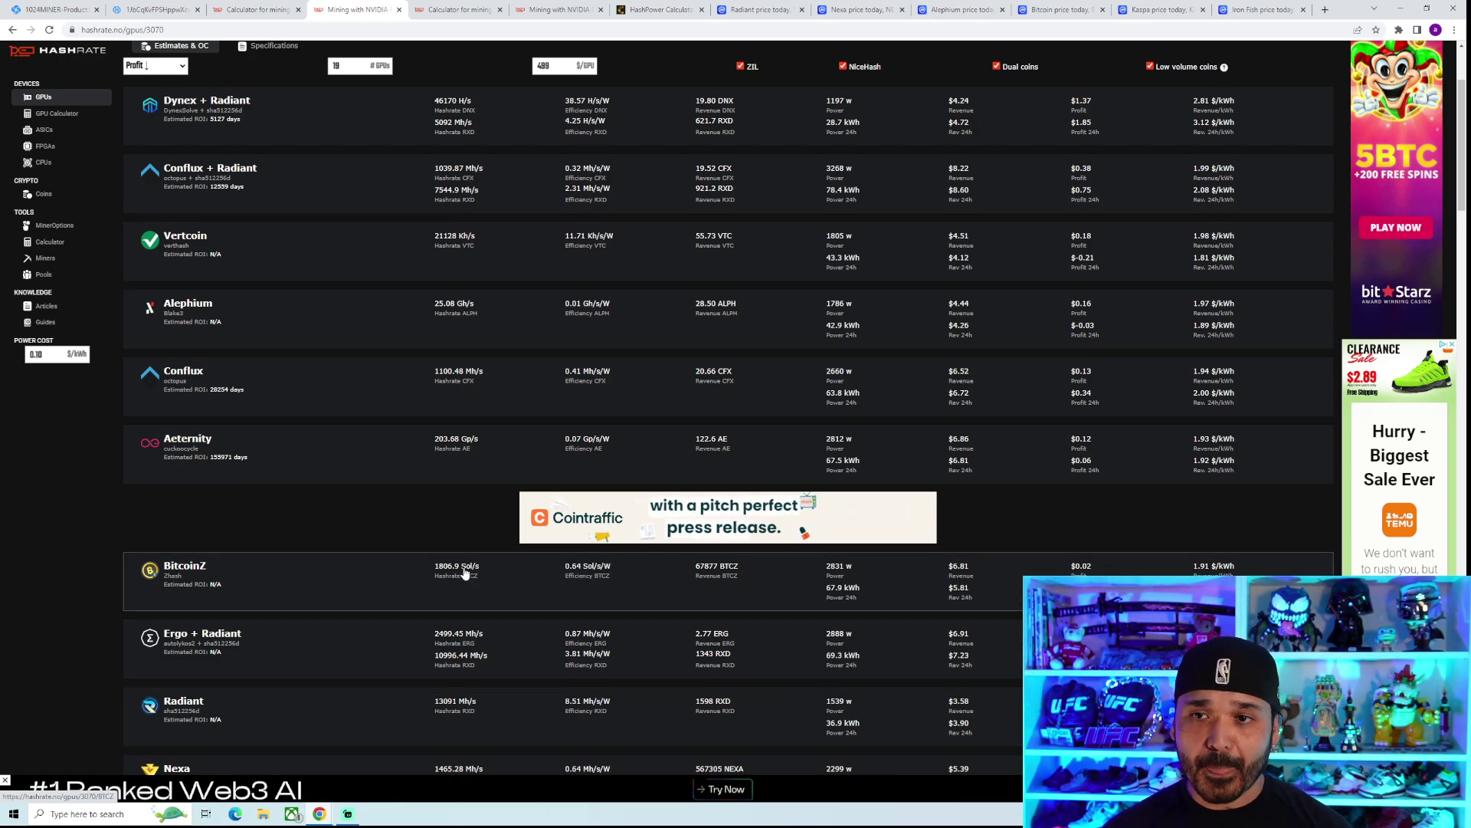
{"action": "left_click", "coordinate": [461, 10]}
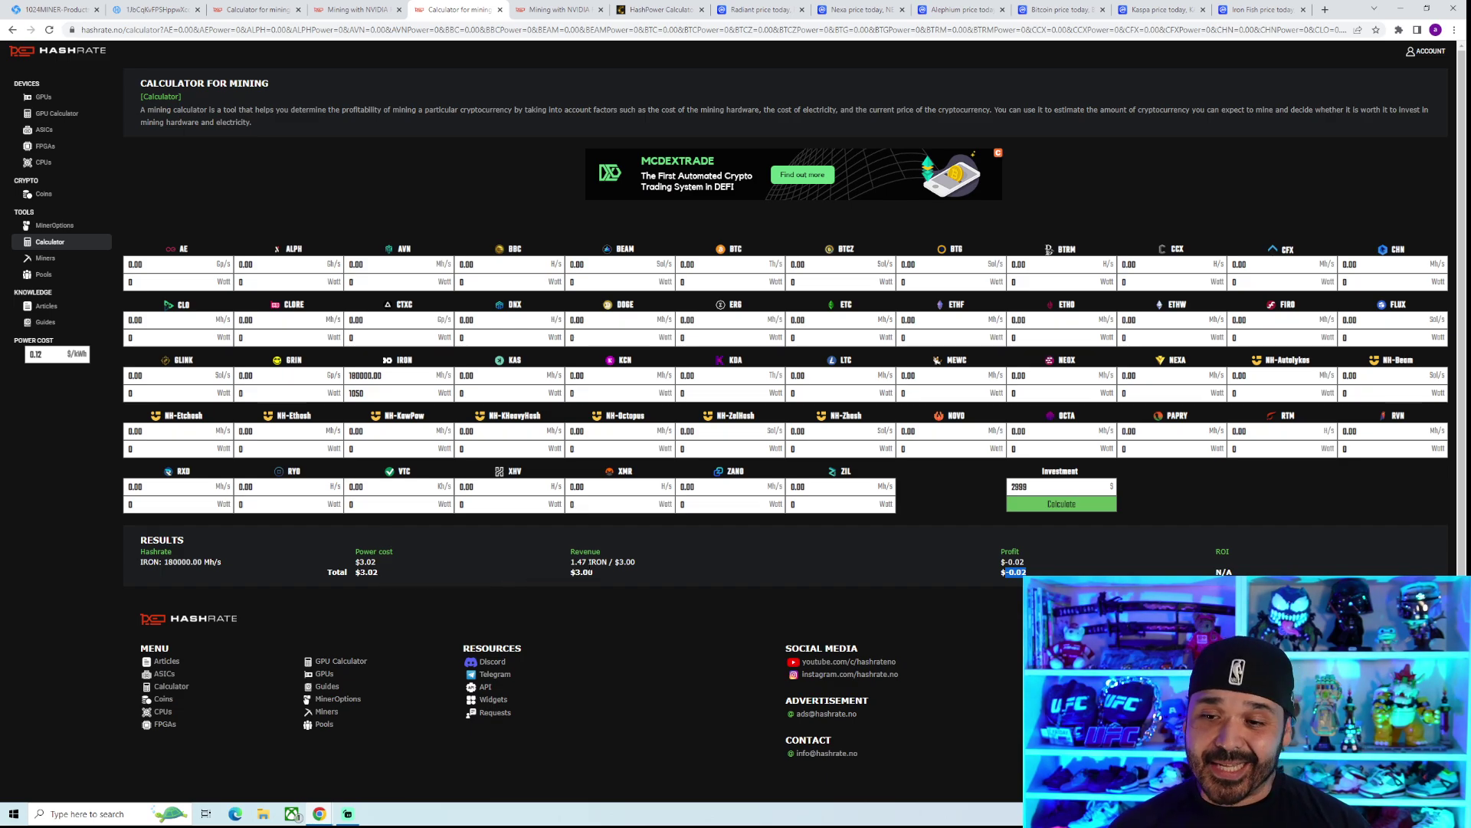
{"action": "left_click", "coordinate": [1042, 572]}
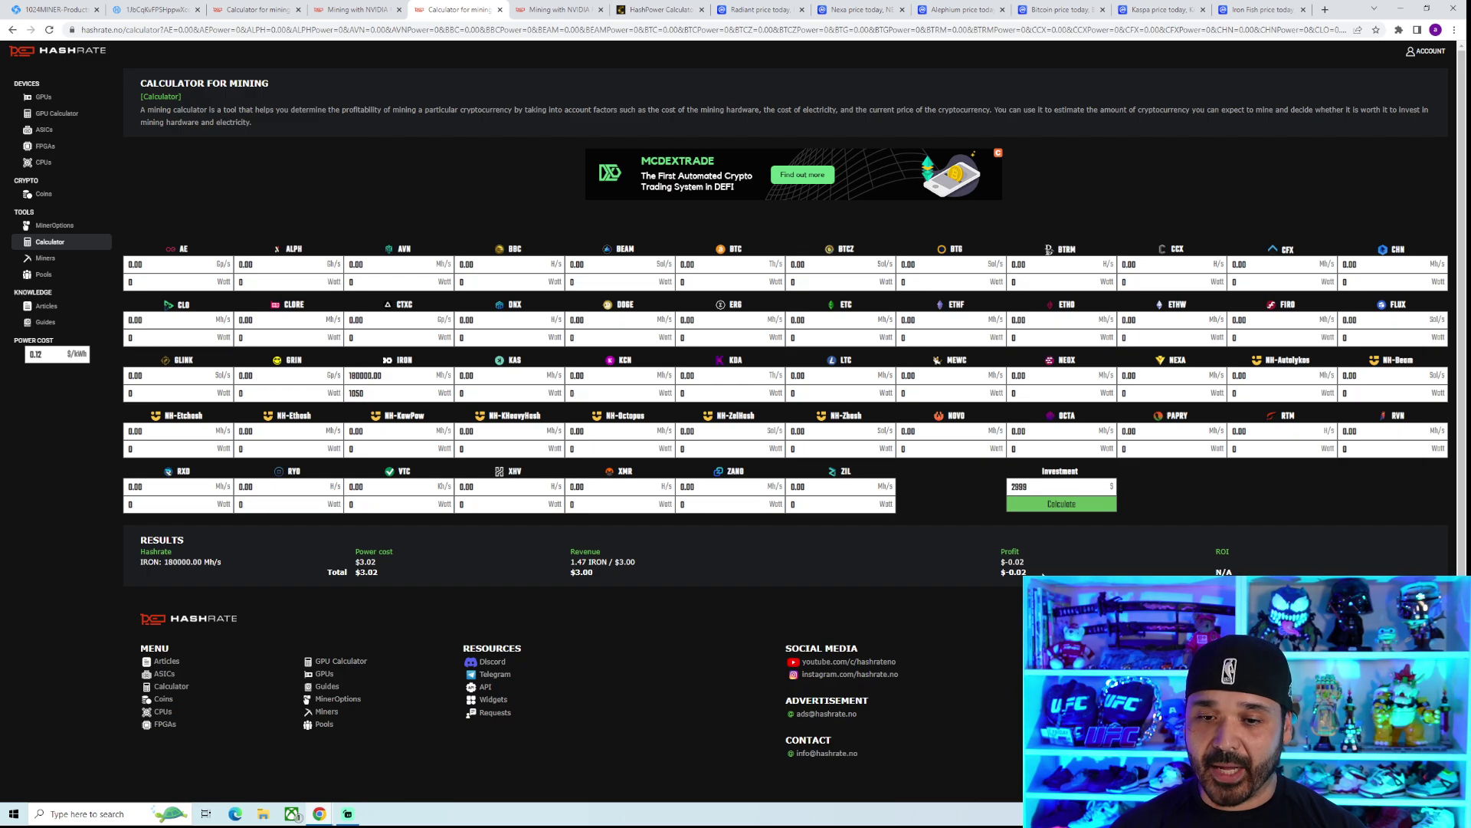
Switch to the hashrate.no RTX 3070 mining profitability page
{"action": "left_click", "coordinate": [560, 10]}
{"action": "scroll", "coordinate": [366, 376], "scroll_direction": "up", "scroll_amount": 2}
{"action": "scroll", "coordinate": [366, 376], "scroll_direction": "up", "scroll_amount": 3}
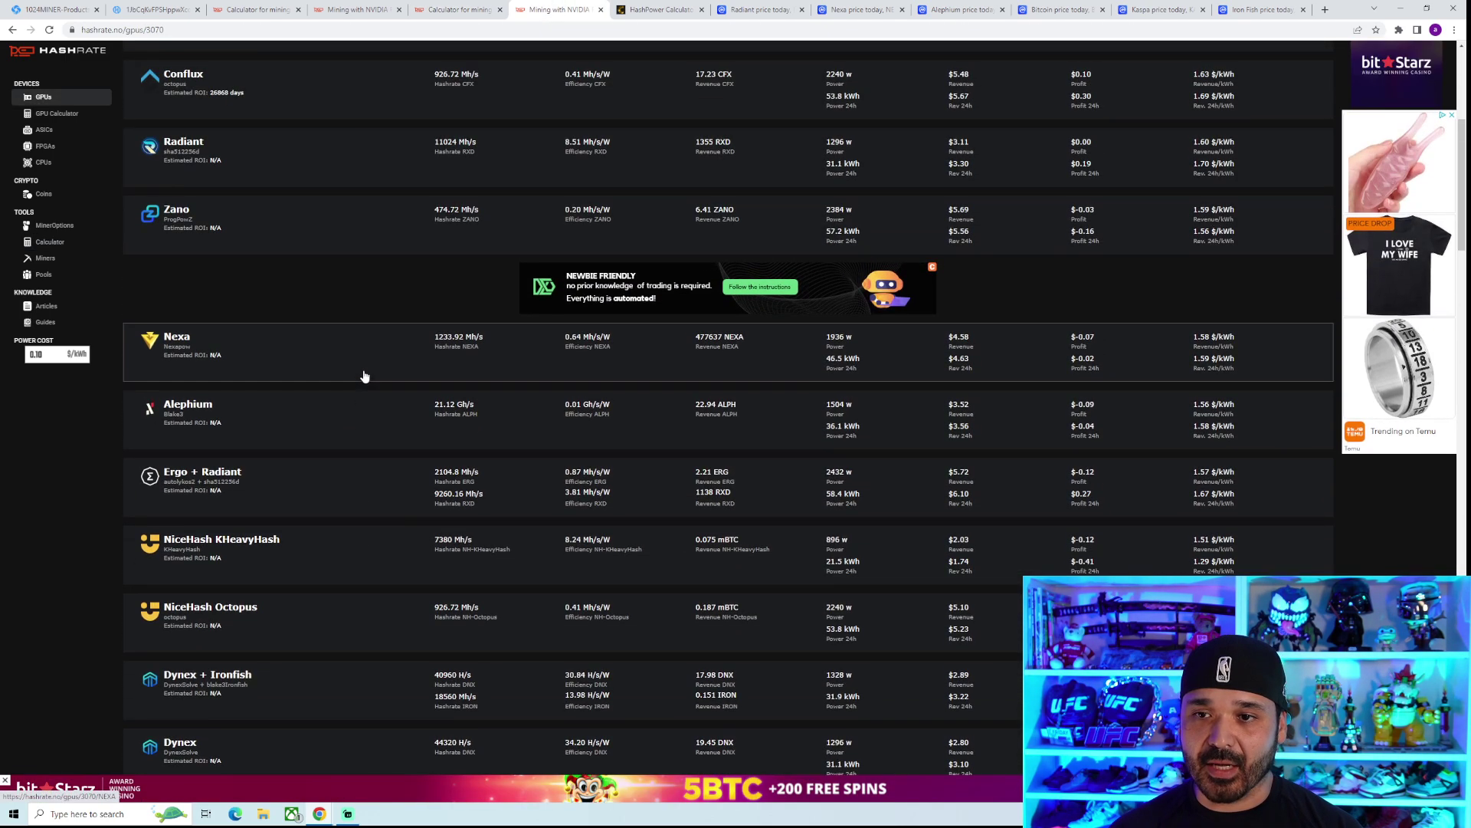
{"action": "scroll", "coordinate": [366, 376], "scroll_direction": "up", "scroll_amount": 3}
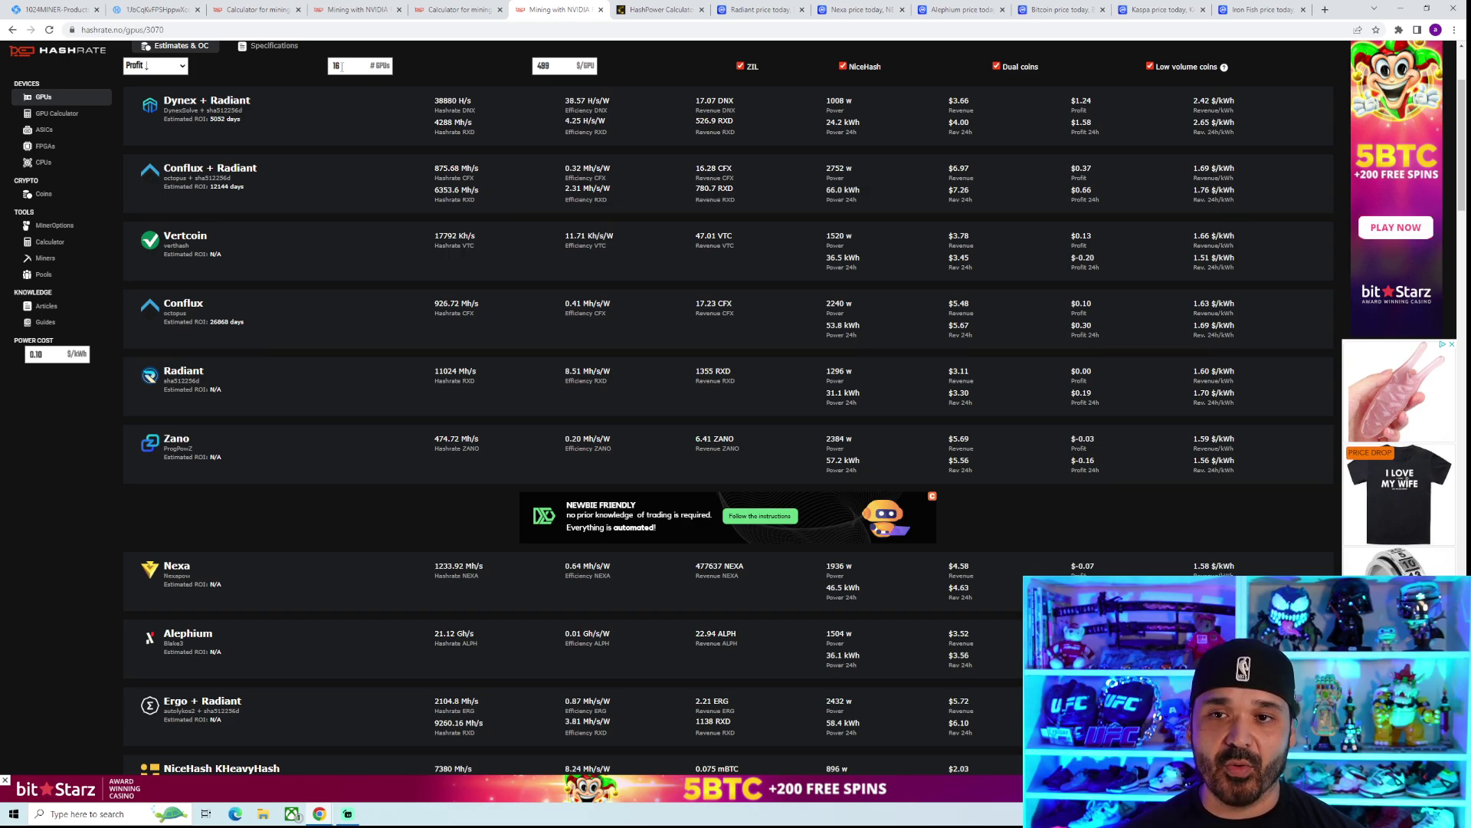
{"action": "scroll", "coordinate": [368, 479], "scroll_direction": "down", "scroll_amount": 4}
{"action": "scroll", "coordinate": [367, 479], "scroll_direction": "down", "scroll_amount": 4}
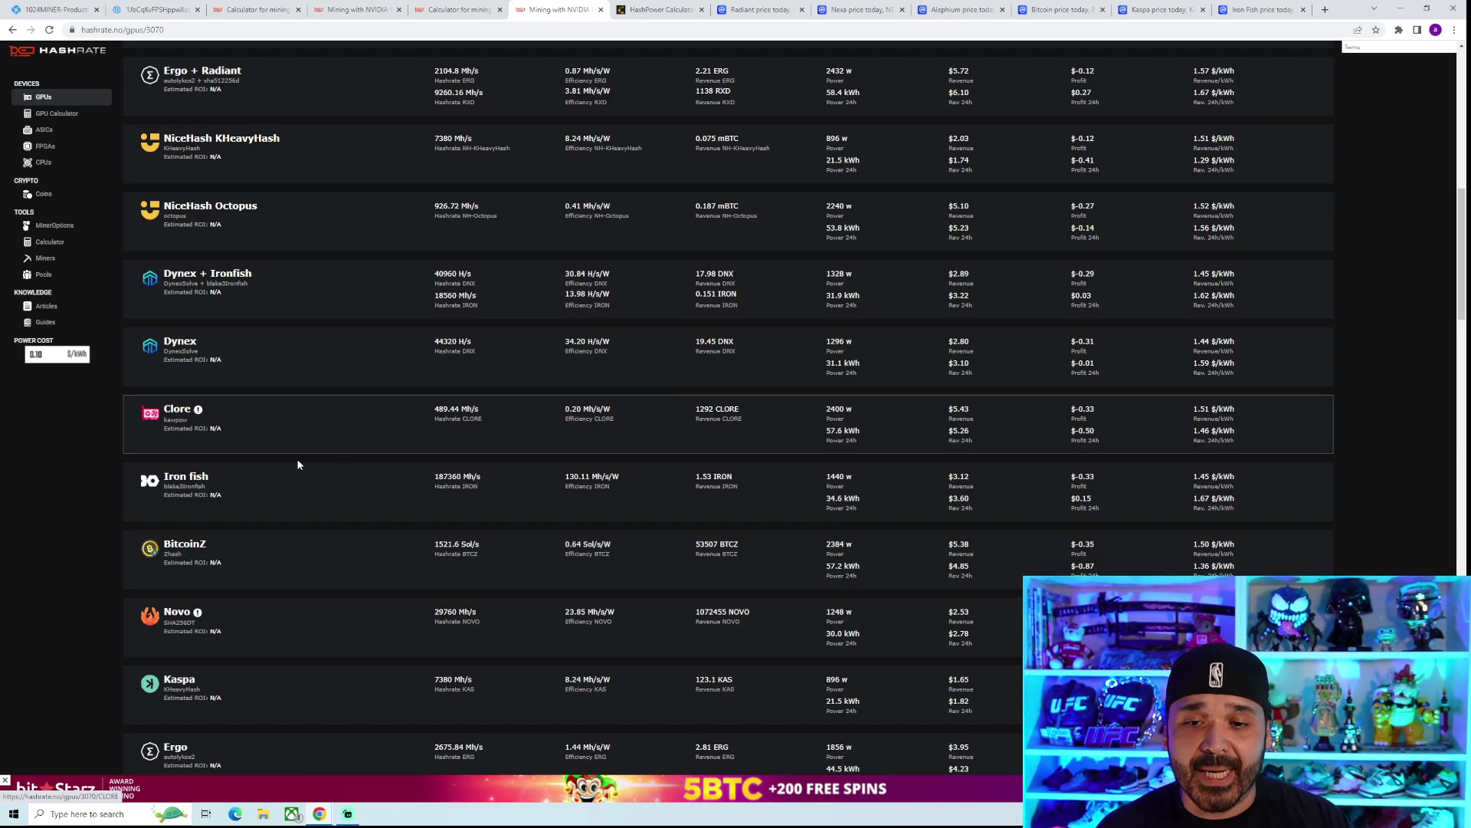
{"action": "scroll", "coordinate": [395, 495], "scroll_direction": "up", "scroll_amount": 5}
{"action": "scroll", "coordinate": [391, 492], "scroll_direction": "up", "scroll_amount": 5}
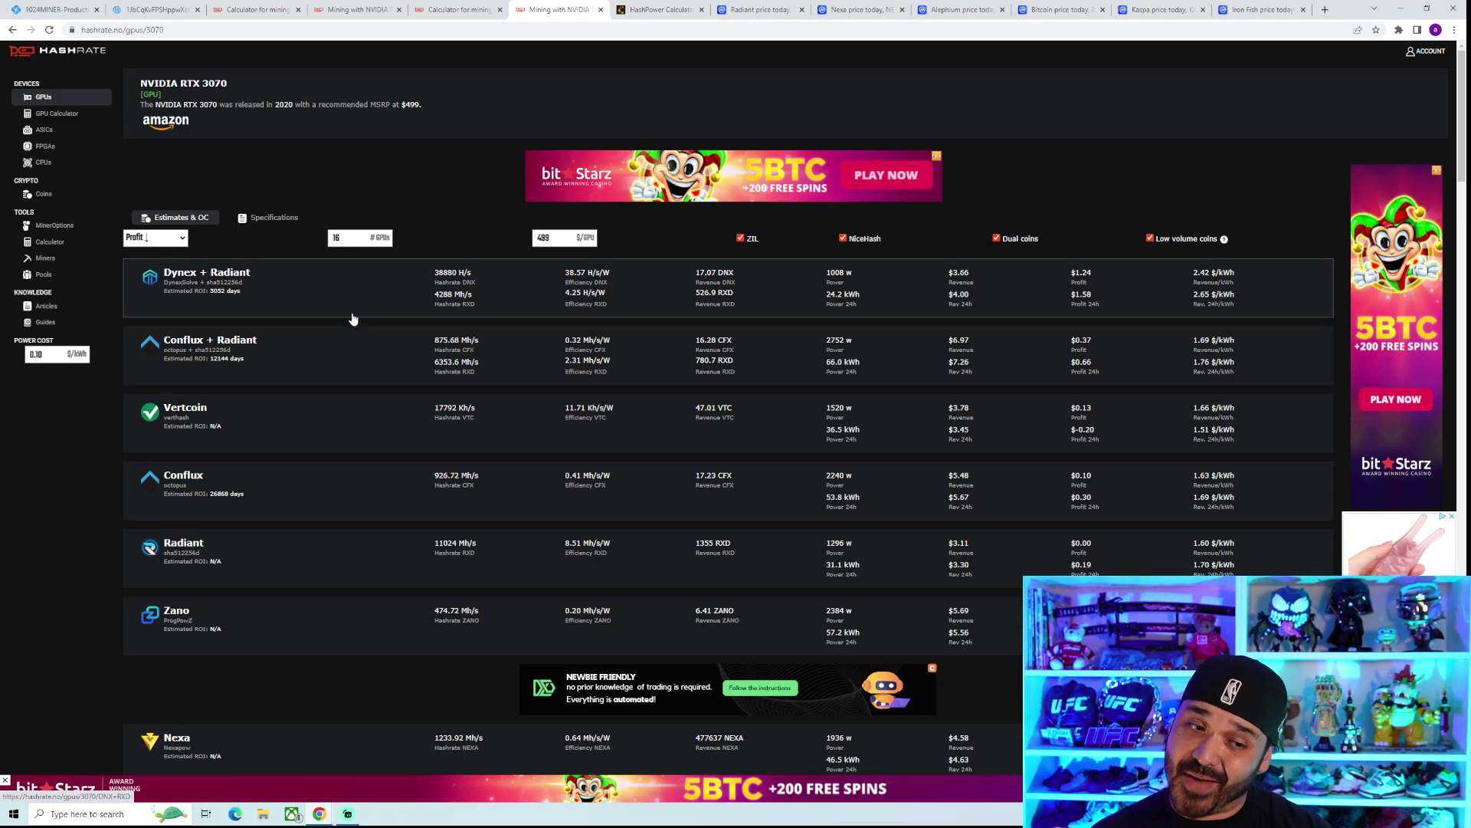
{"action": "scroll", "coordinate": [351, 319], "scroll_direction": "down", "scroll_amount": 4}
{"action": "scroll", "coordinate": [351, 320], "scroll_direction": "down", "scroll_amount": 3}
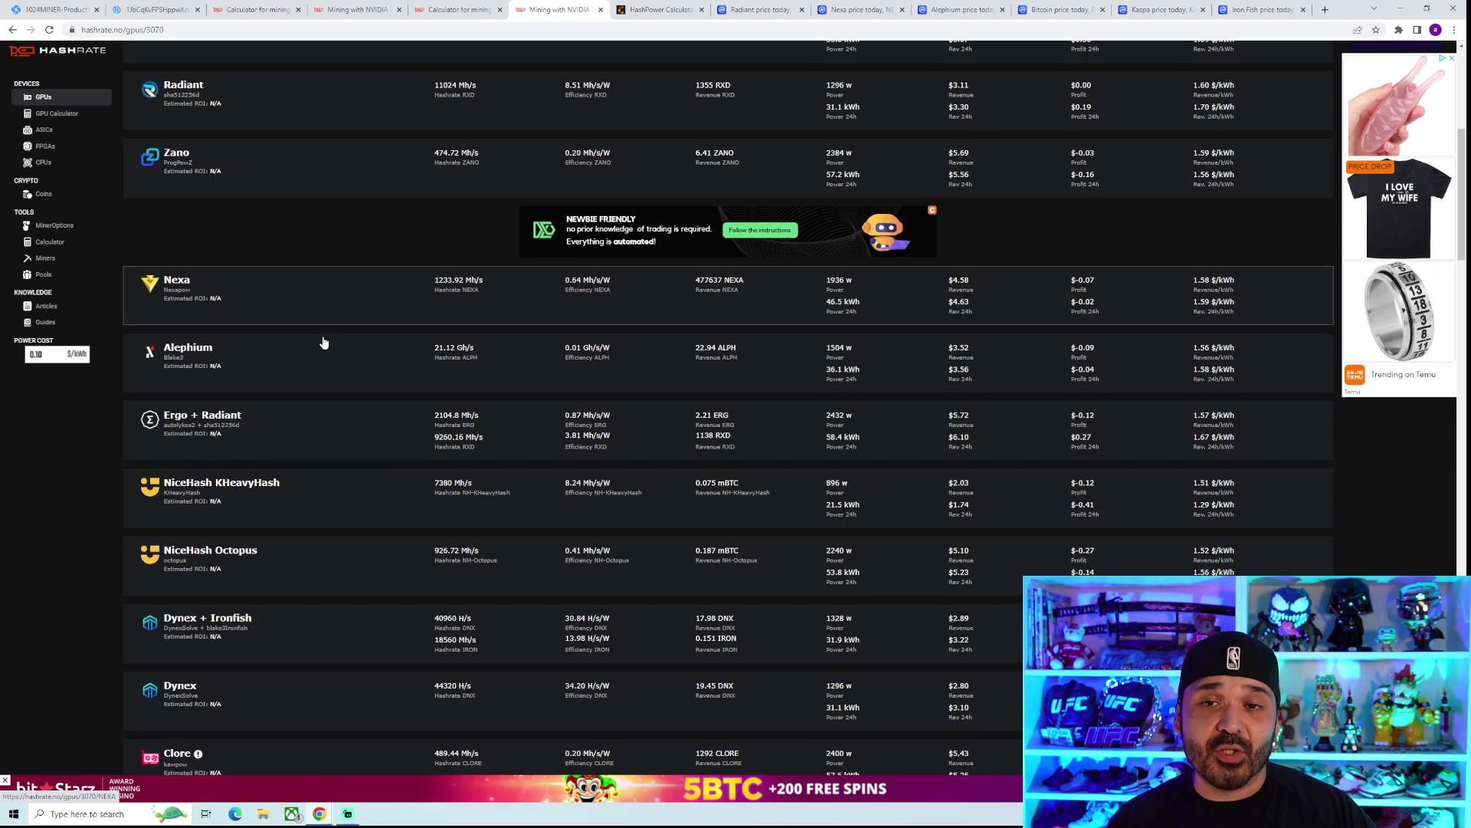
{"action": "scroll", "coordinate": [352, 281], "scroll_direction": "up", "scroll_amount": 2}
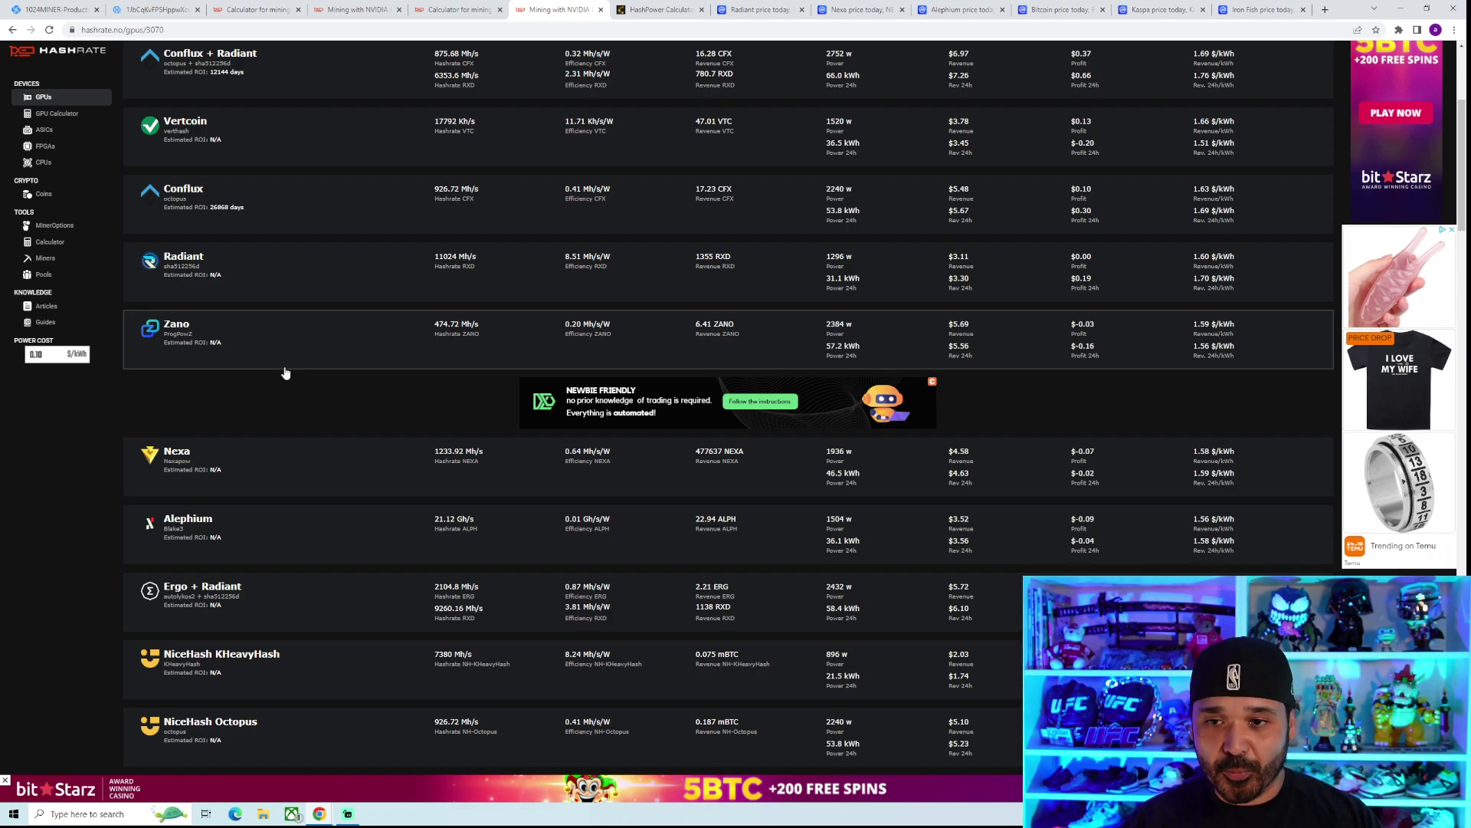
{"action": "scroll", "coordinate": [284, 371], "scroll_direction": "up", "scroll_amount": 2}
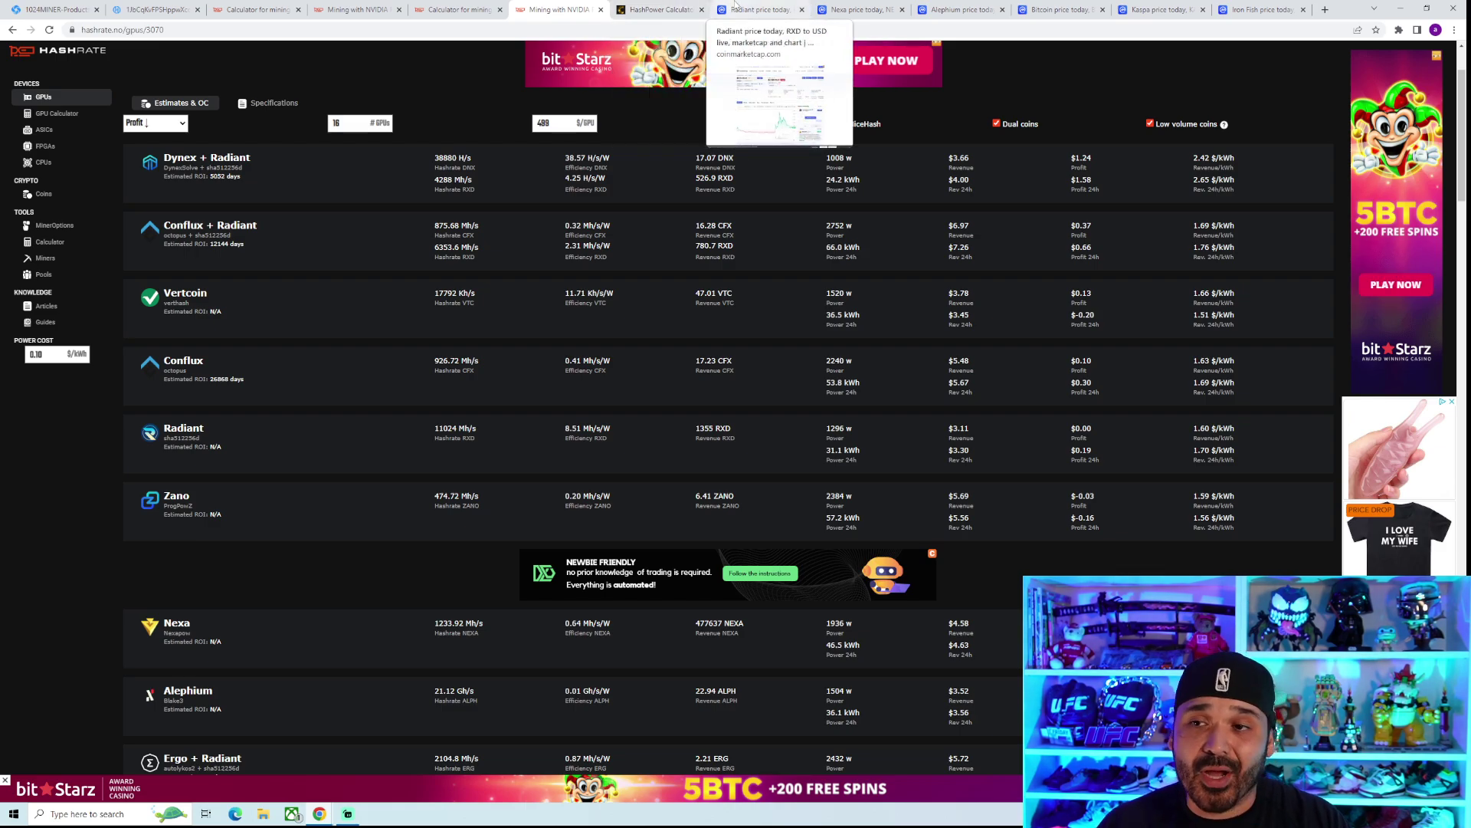
Glance at Radiant, then show Kaspa's price chart over 1M and then 1Y
{"action": "left_click", "coordinate": [759, 9]}
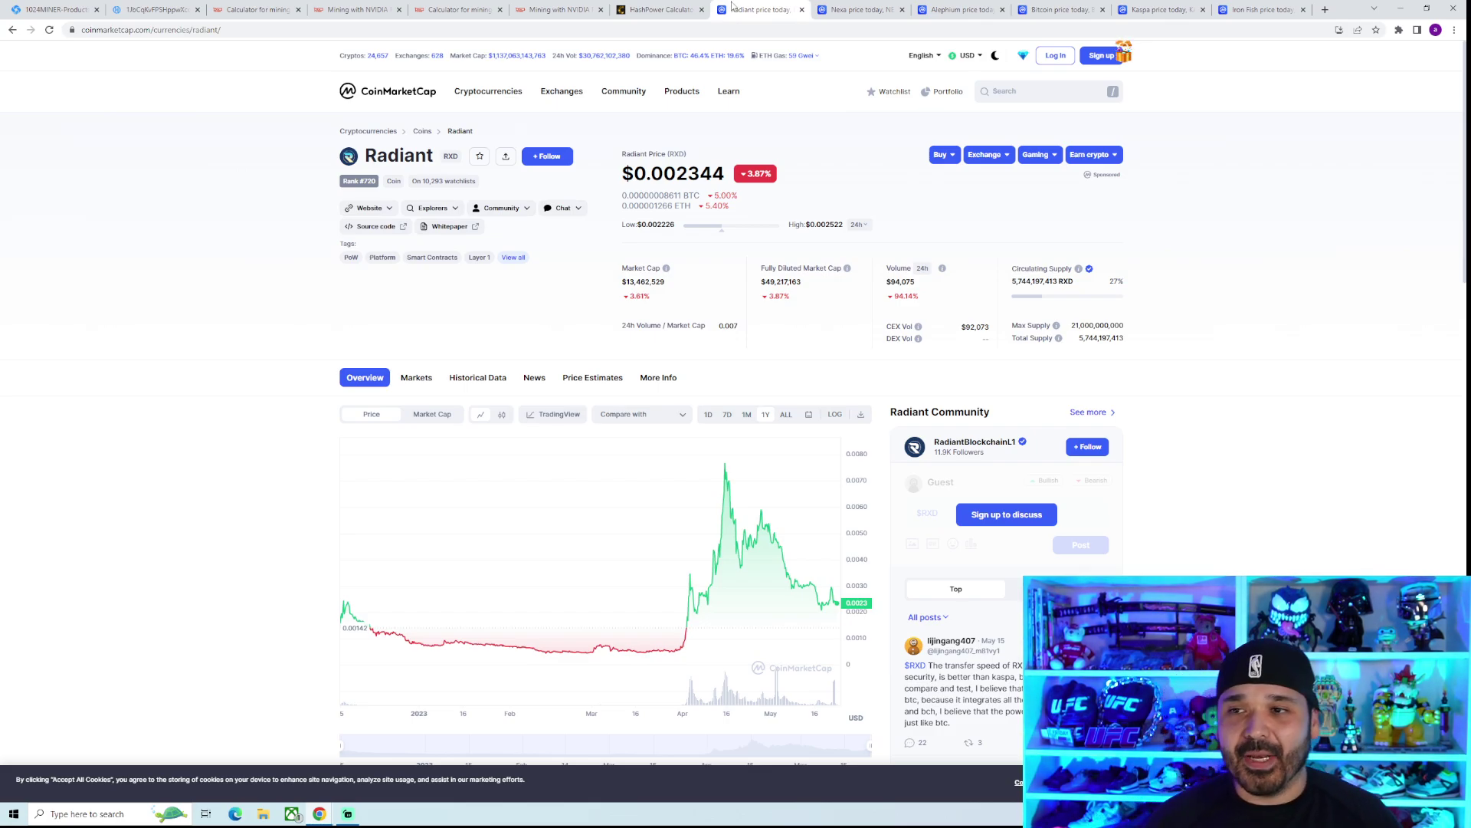
{"action": "left_click", "coordinate": [1156, 10]}
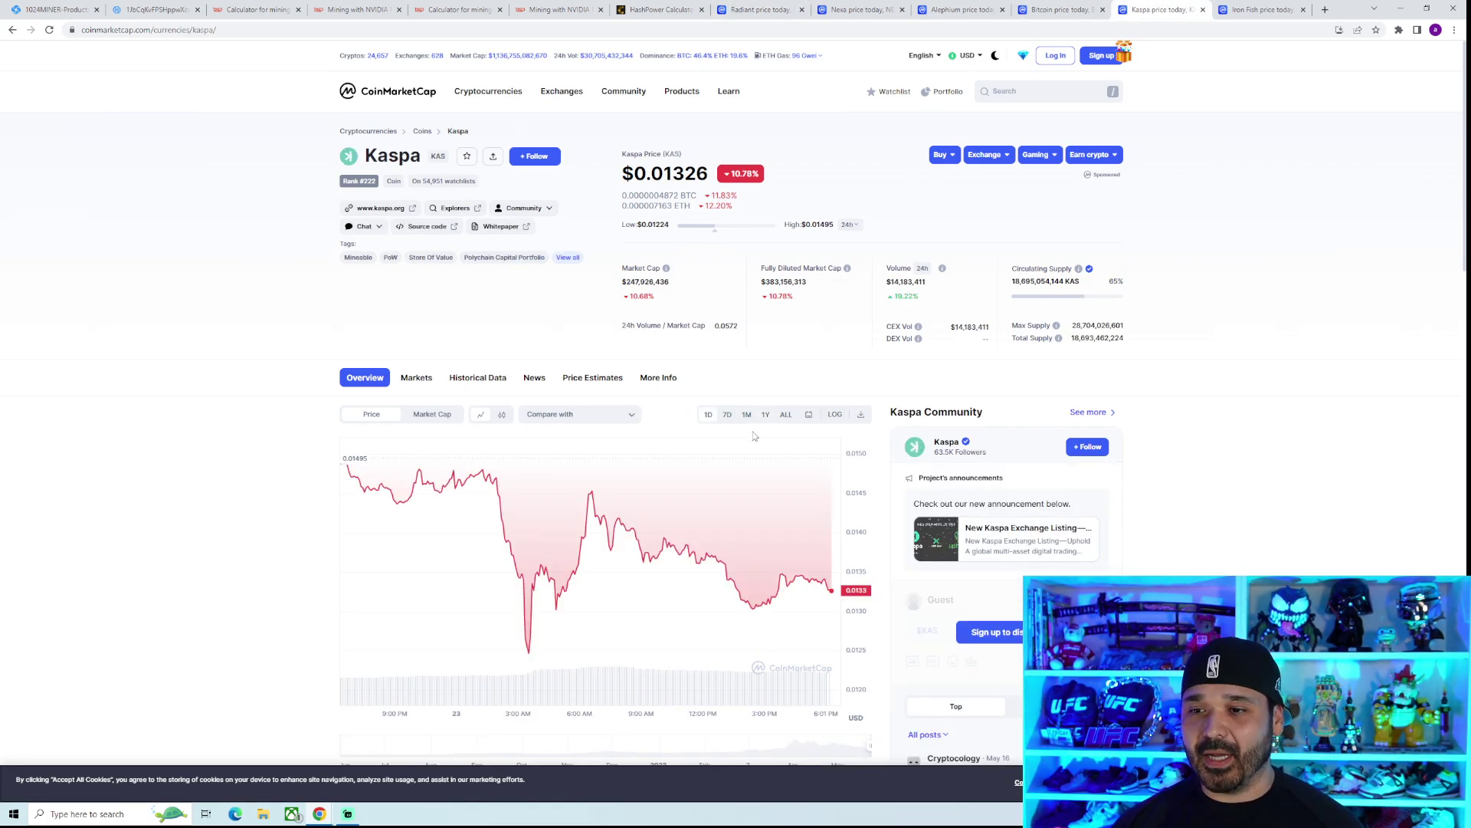
{"action": "left_click", "coordinate": [747, 414]}
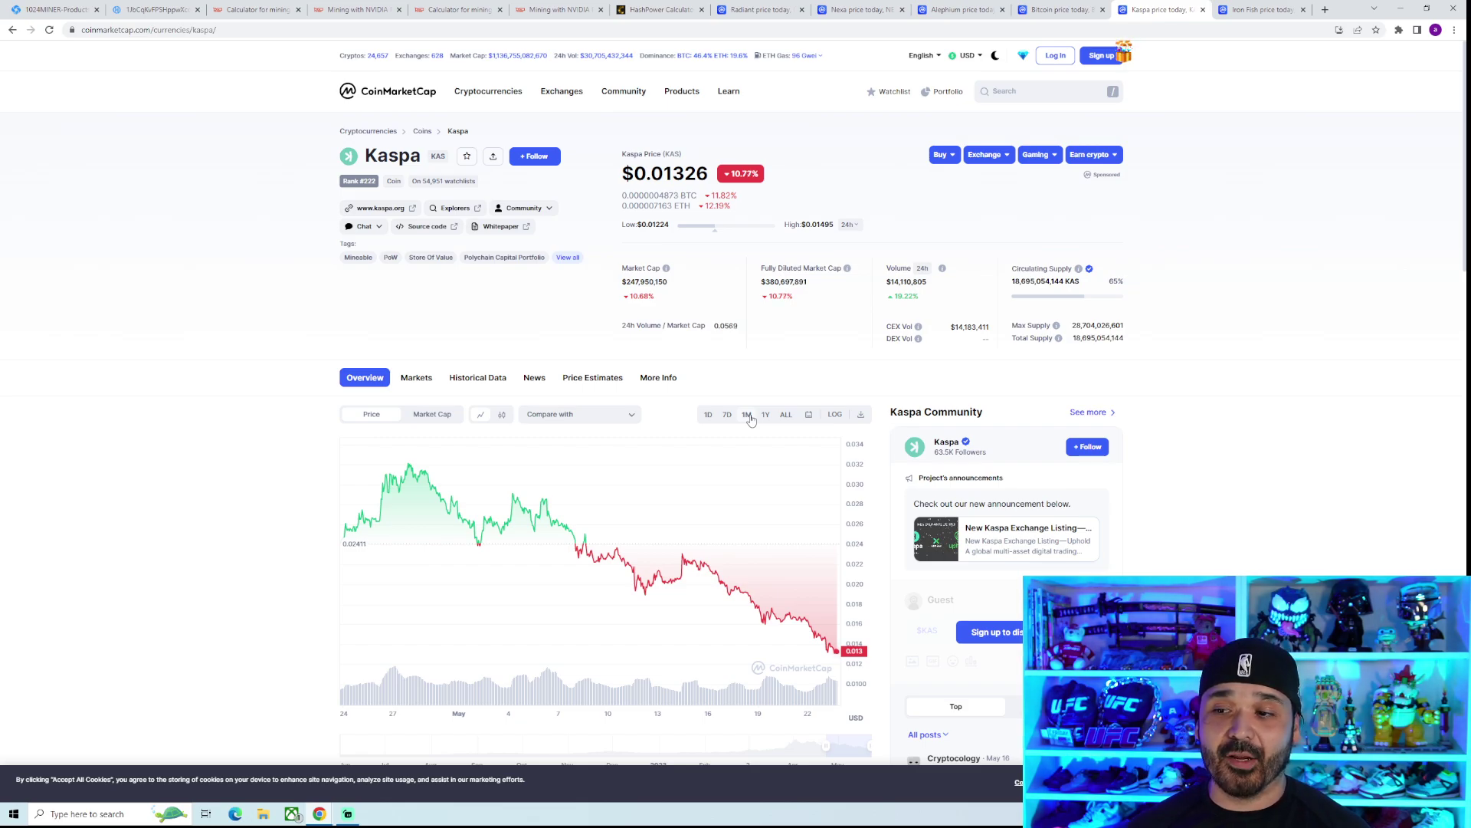
{"action": "left_click", "coordinate": [765, 414]}
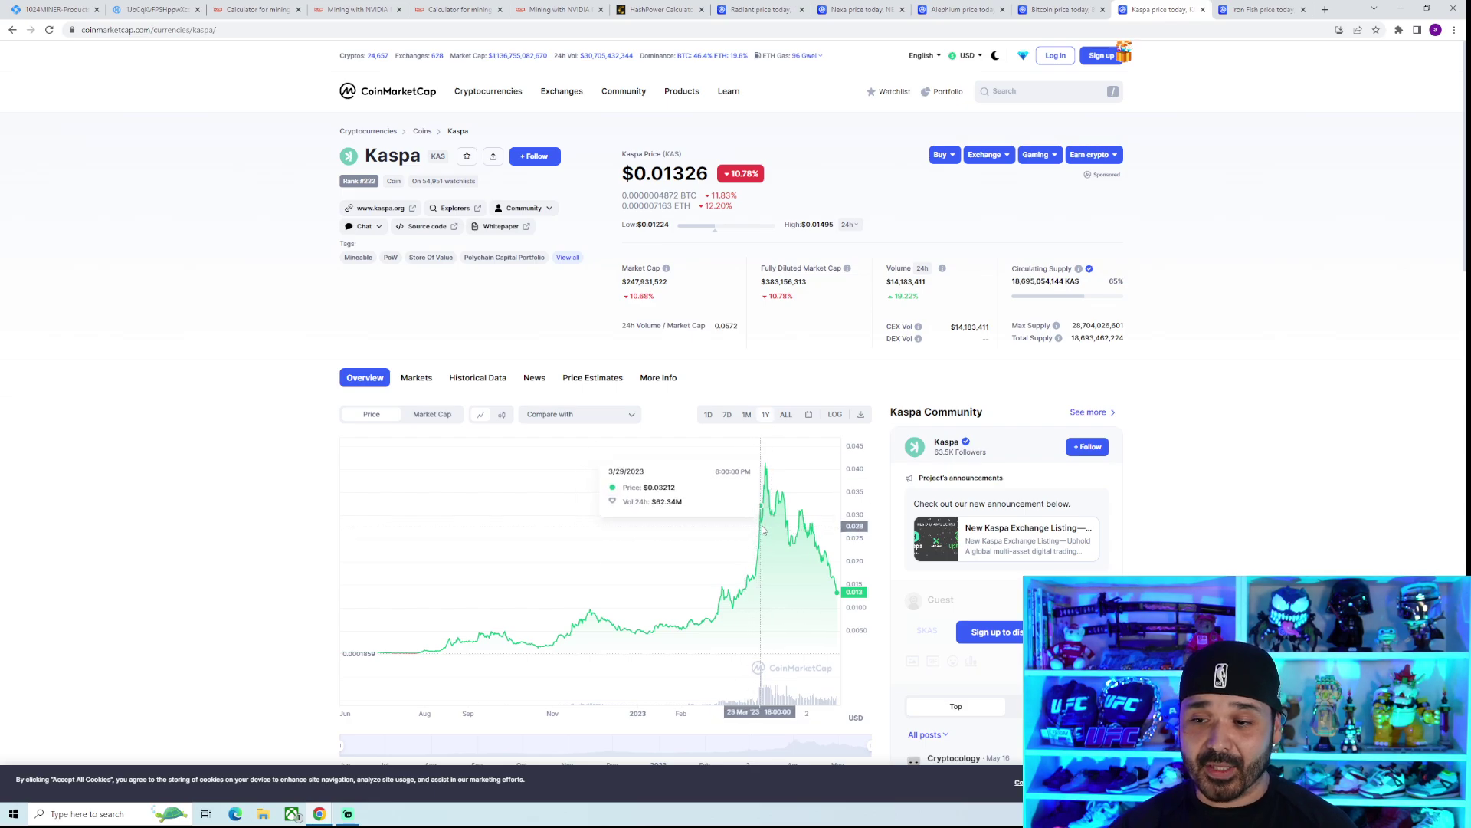
{"action": "mouse_move", "coordinate": [817, 505]}
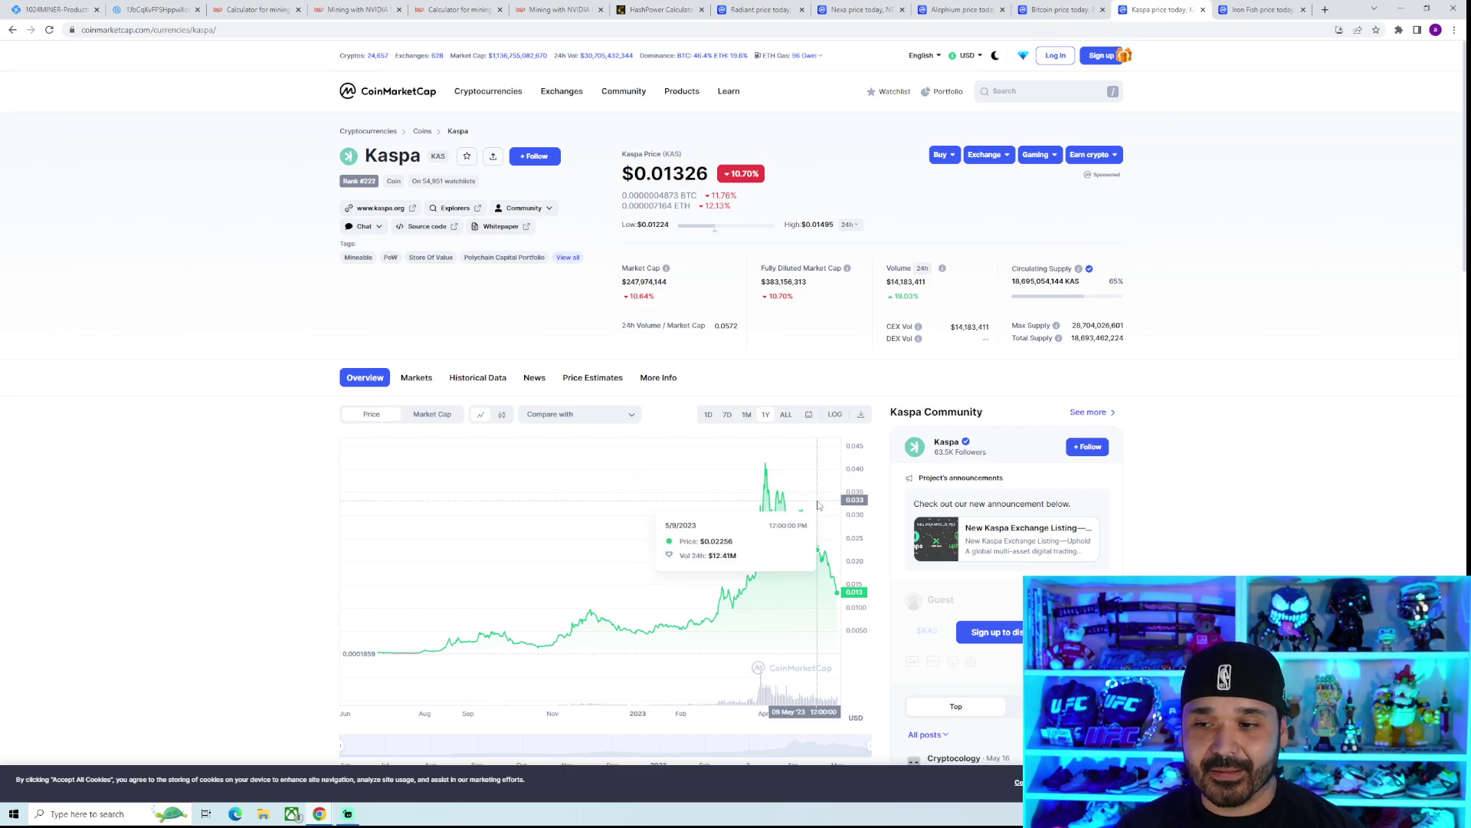
Look through the Radiant, Nexa, Alephium and Kaspa price pages
{"action": "left_click", "coordinate": [765, 9]}
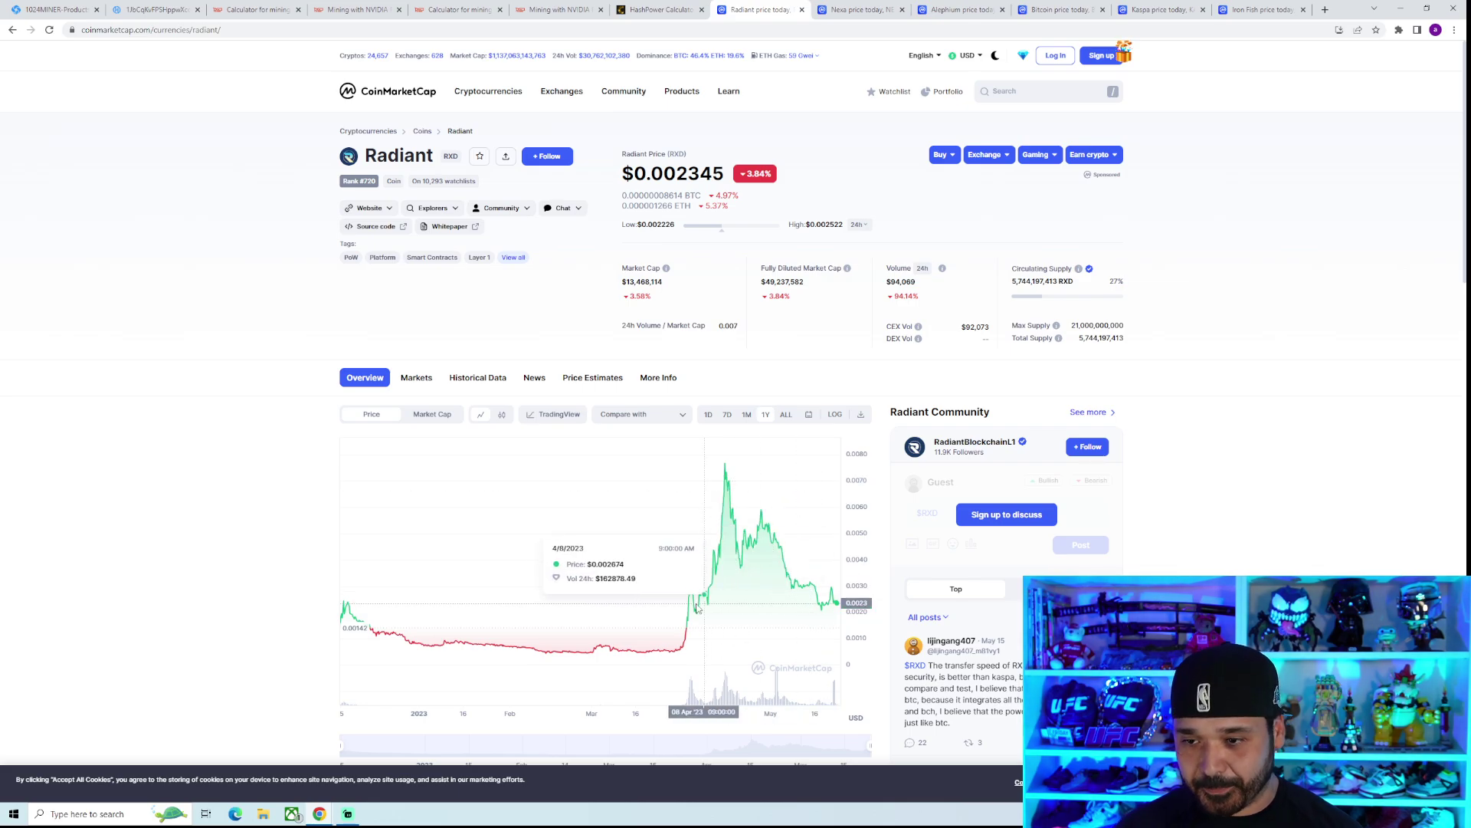
{"action": "mouse_move", "coordinate": [726, 472]}
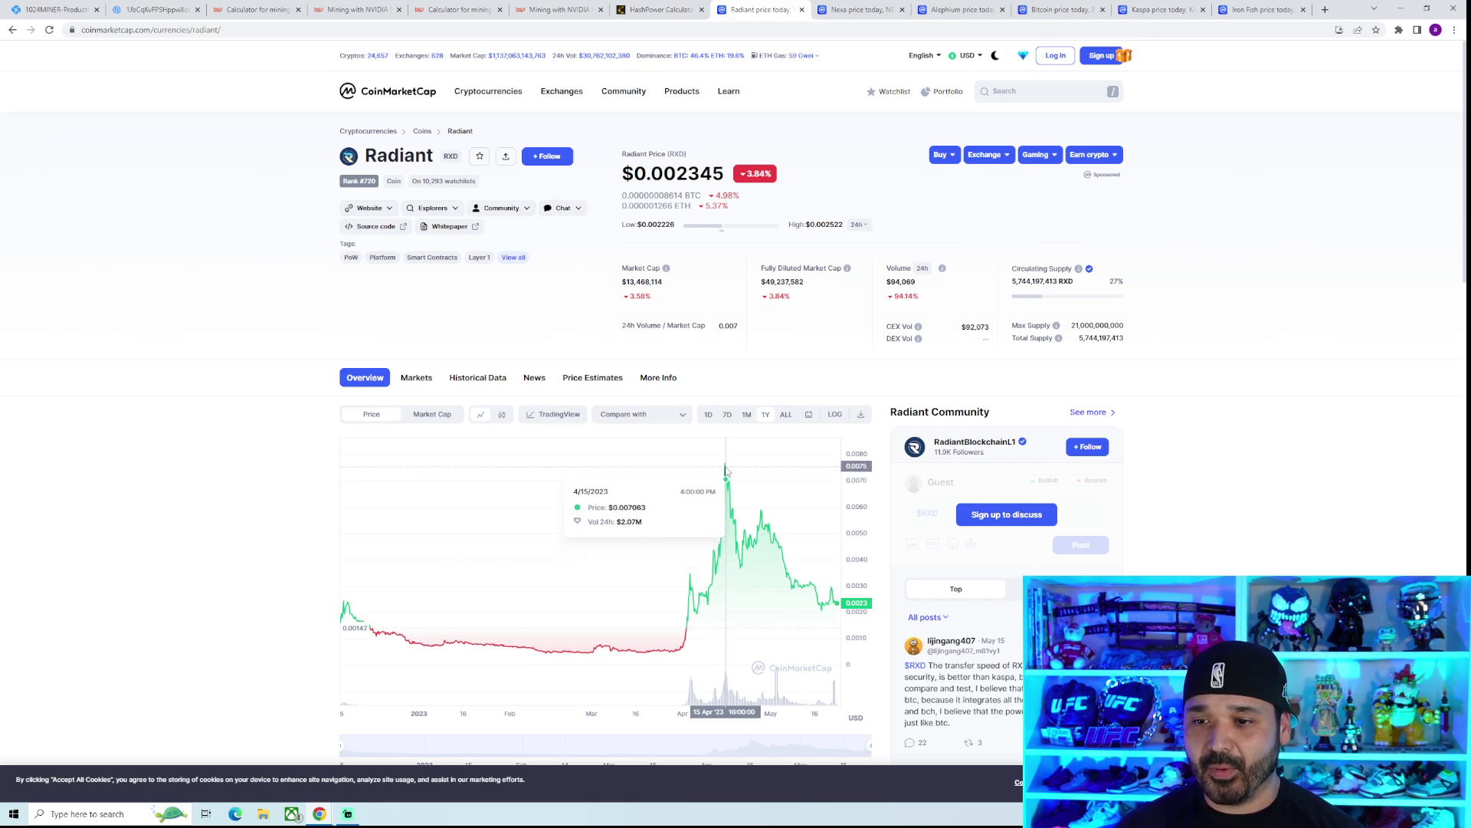
{"action": "key", "text": "ctrl+Tab"}
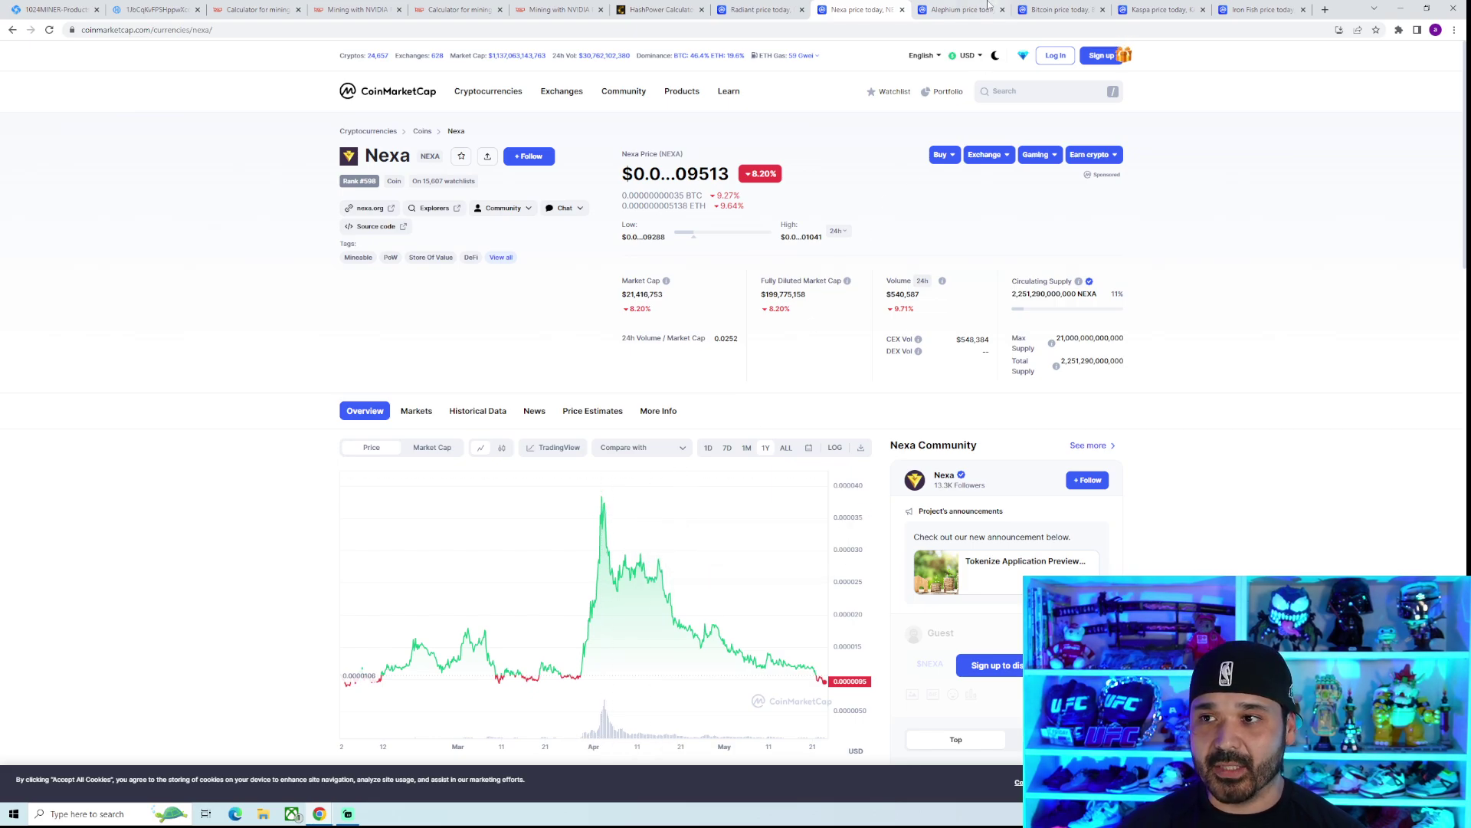
{"action": "left_click", "coordinate": [962, 10]}
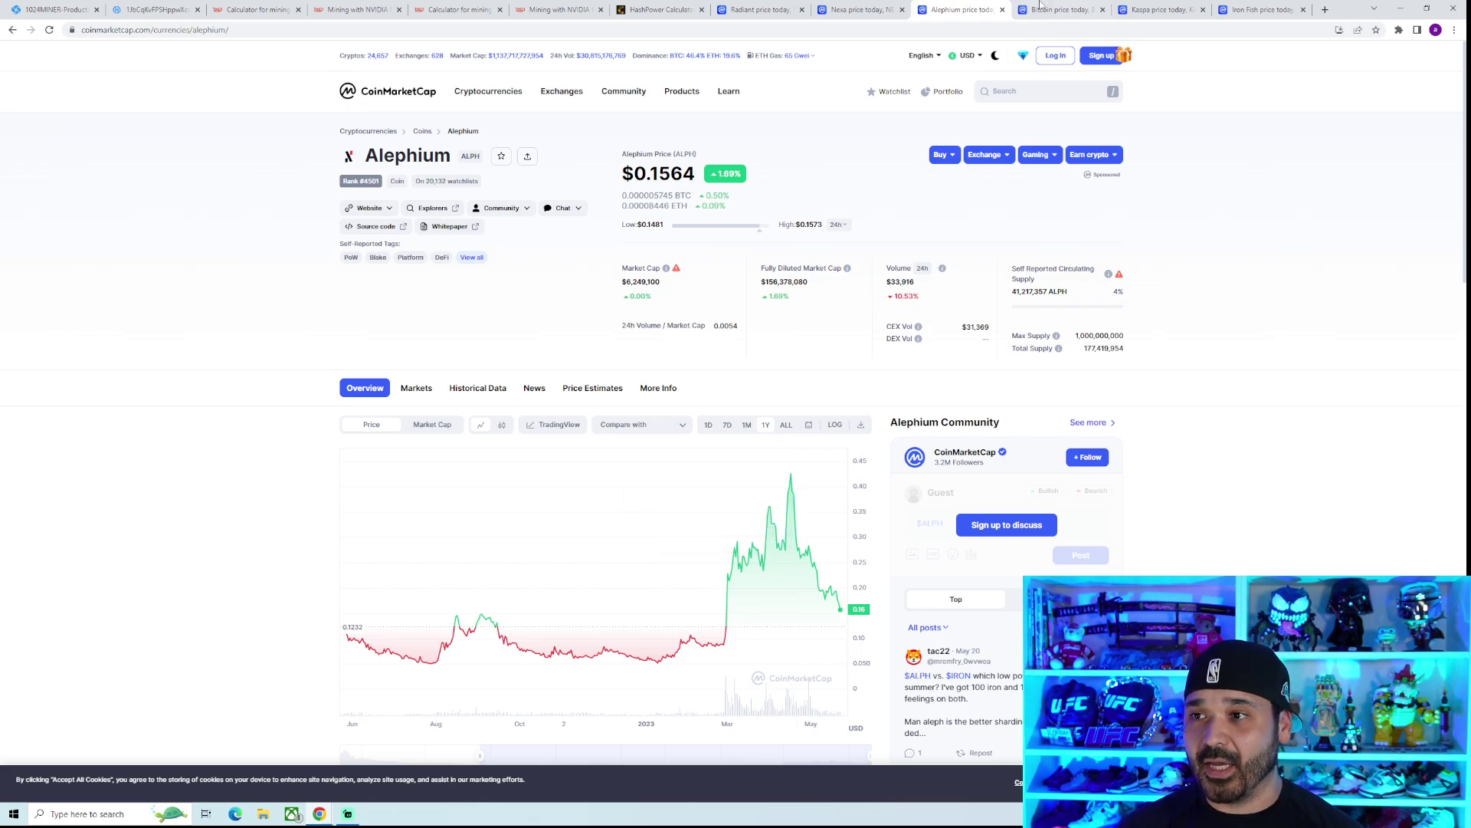
{"action": "left_click", "coordinate": [1159, 10]}
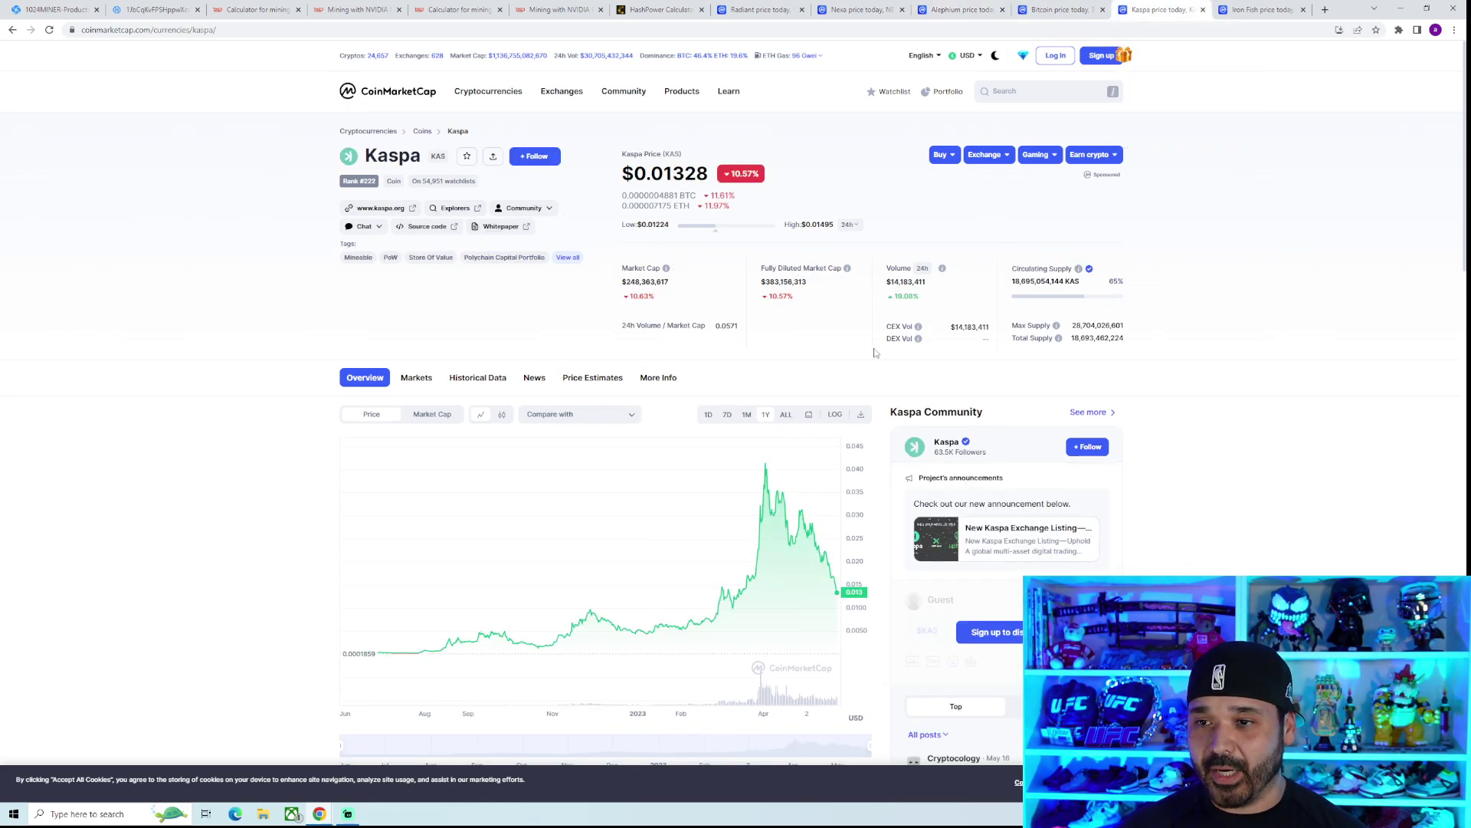
{"action": "mouse_move", "coordinate": [744, 536]}
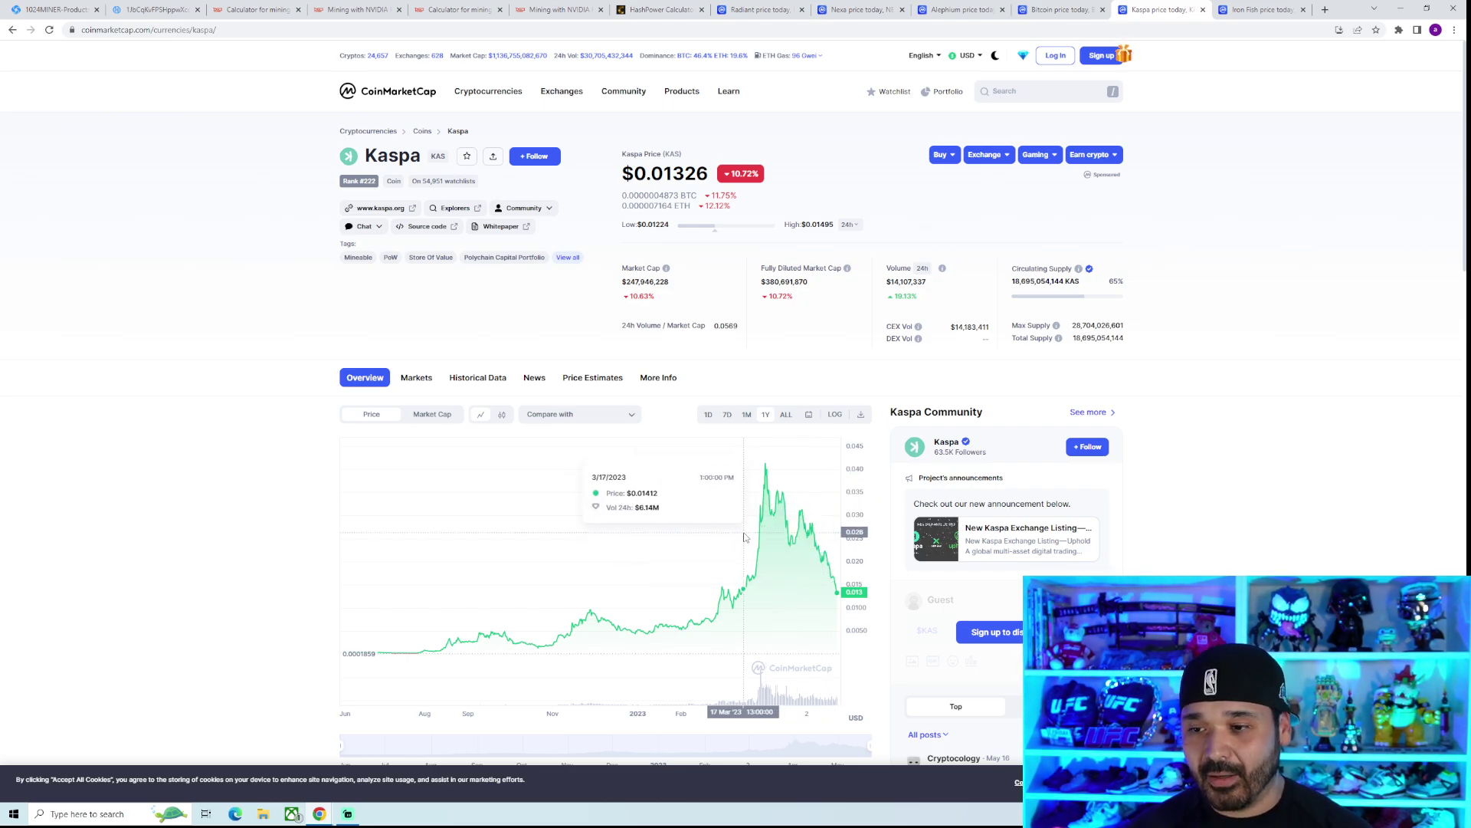
Revisit Radiant, Nexa and Alephium, ending on Bitcoin's $27,214.51 price page
{"action": "left_click", "coordinate": [759, 10]}
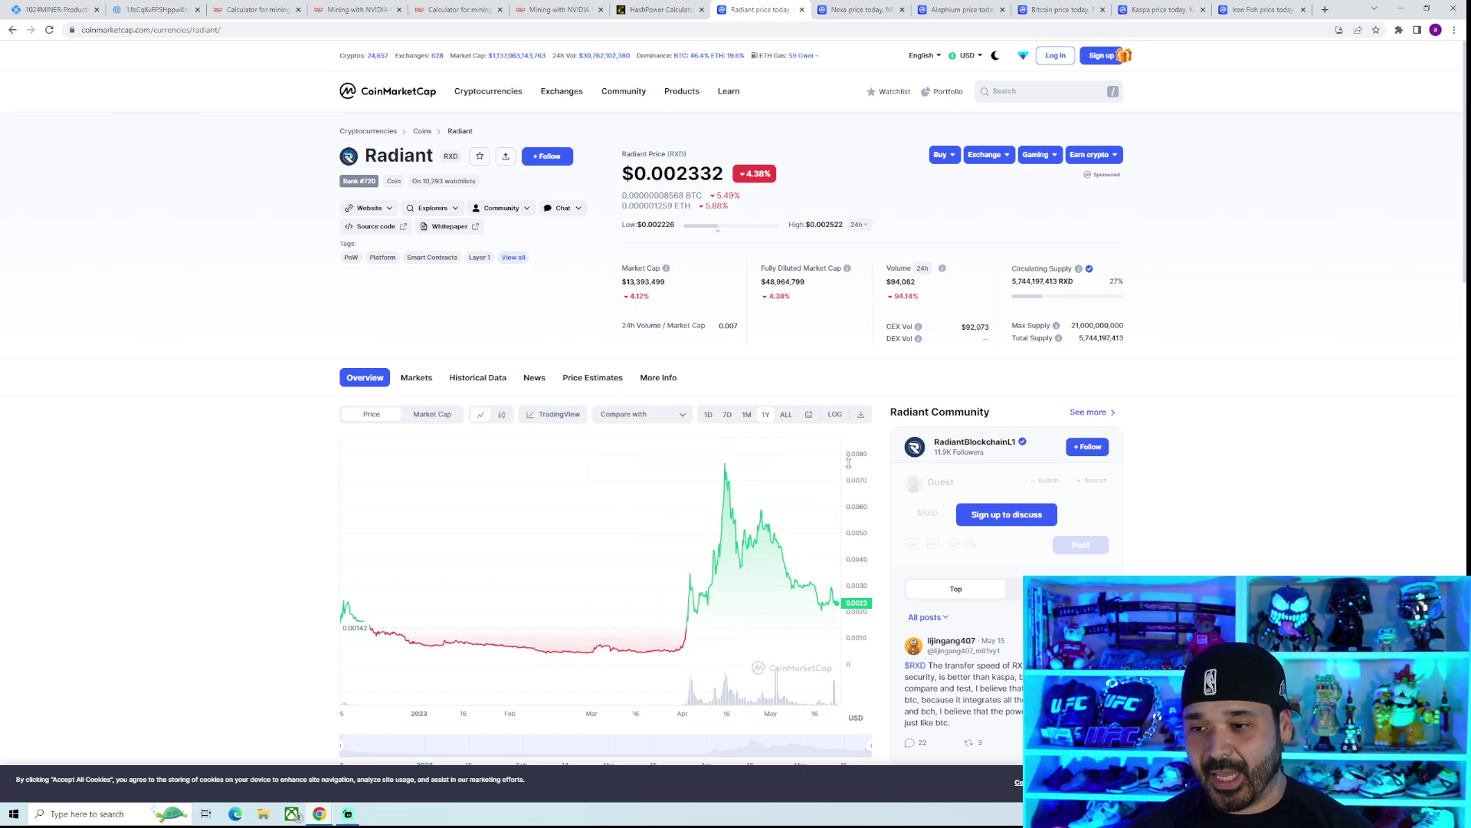
{"action": "left_click", "coordinate": [857, 10]}
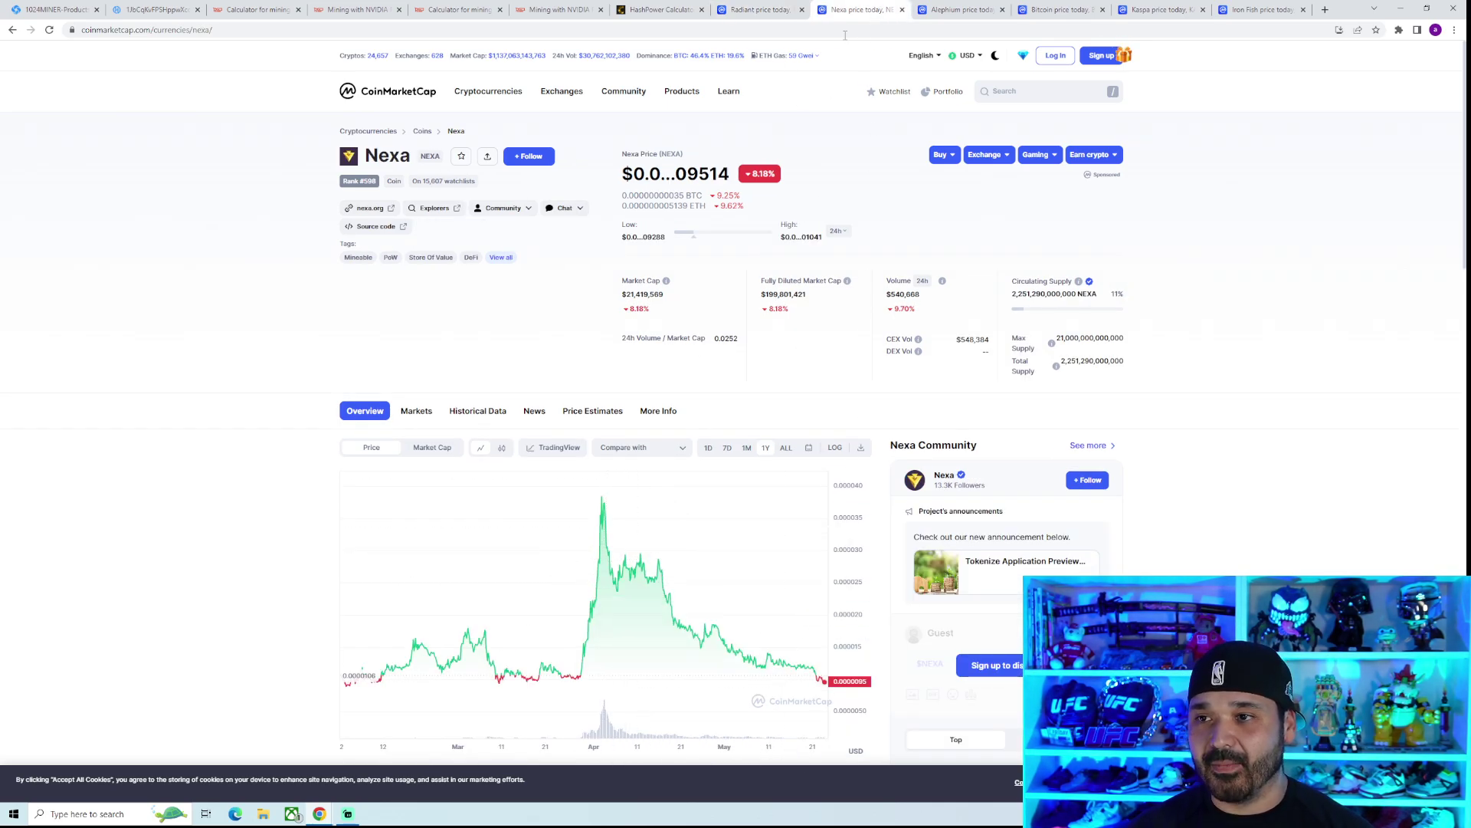
{"action": "left_click", "coordinate": [954, 10]}
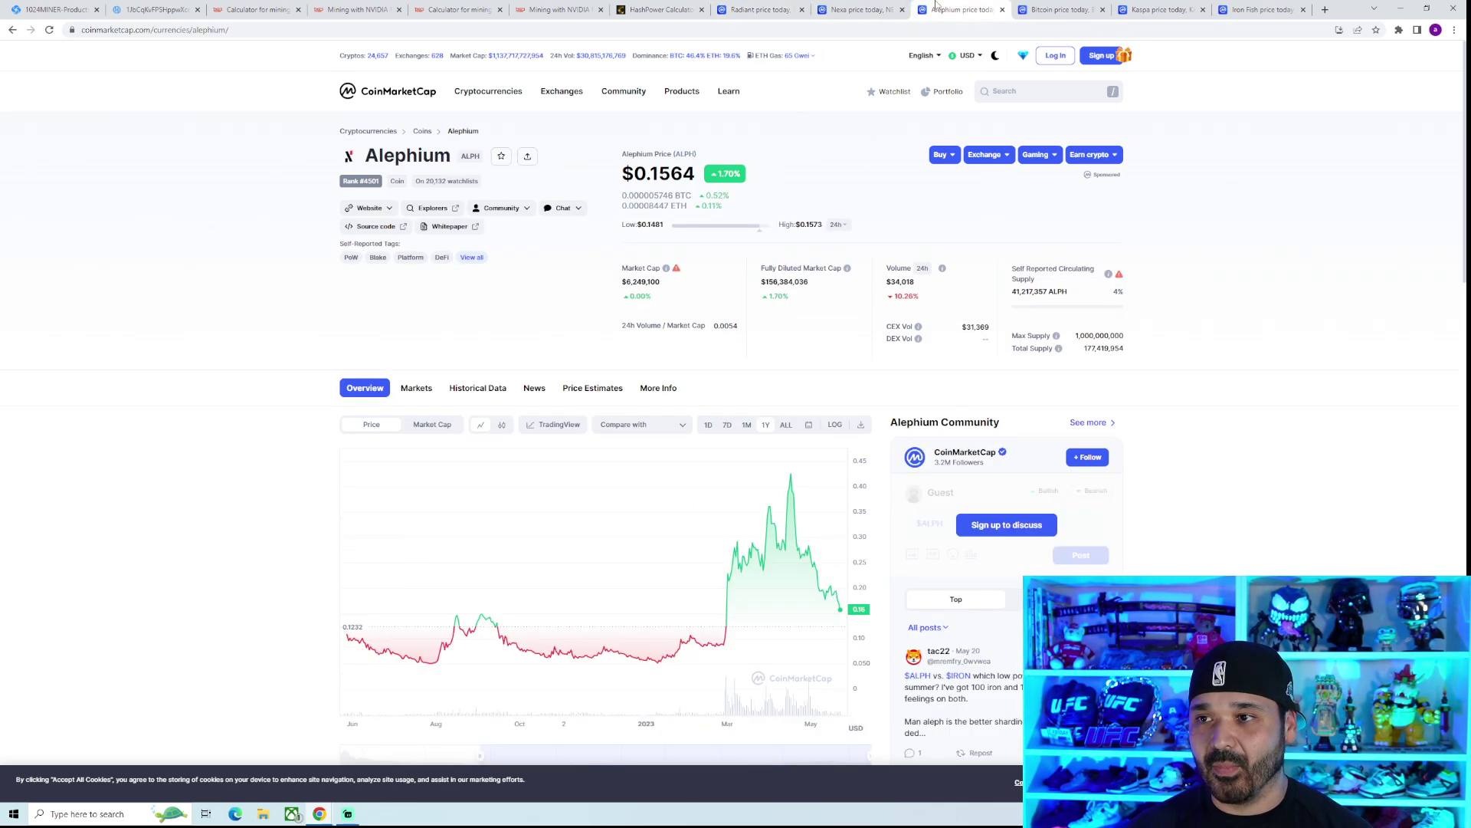
{"action": "left_click", "coordinate": [1051, 9]}
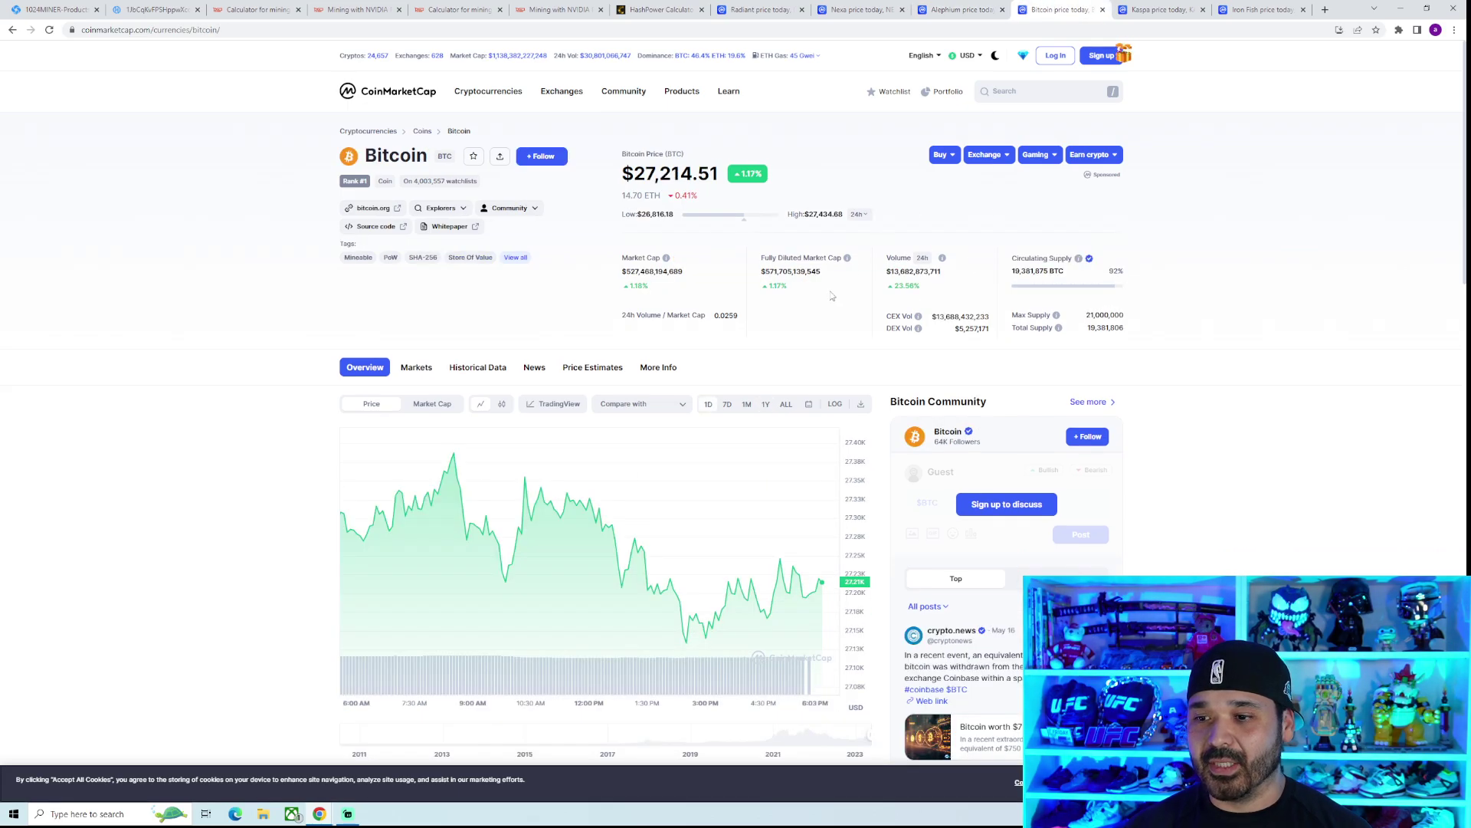
Show the Bitcoin and Iron Fish one-year charts, ending on Kaspa's price page
{"action": "left_click", "coordinate": [767, 403]}
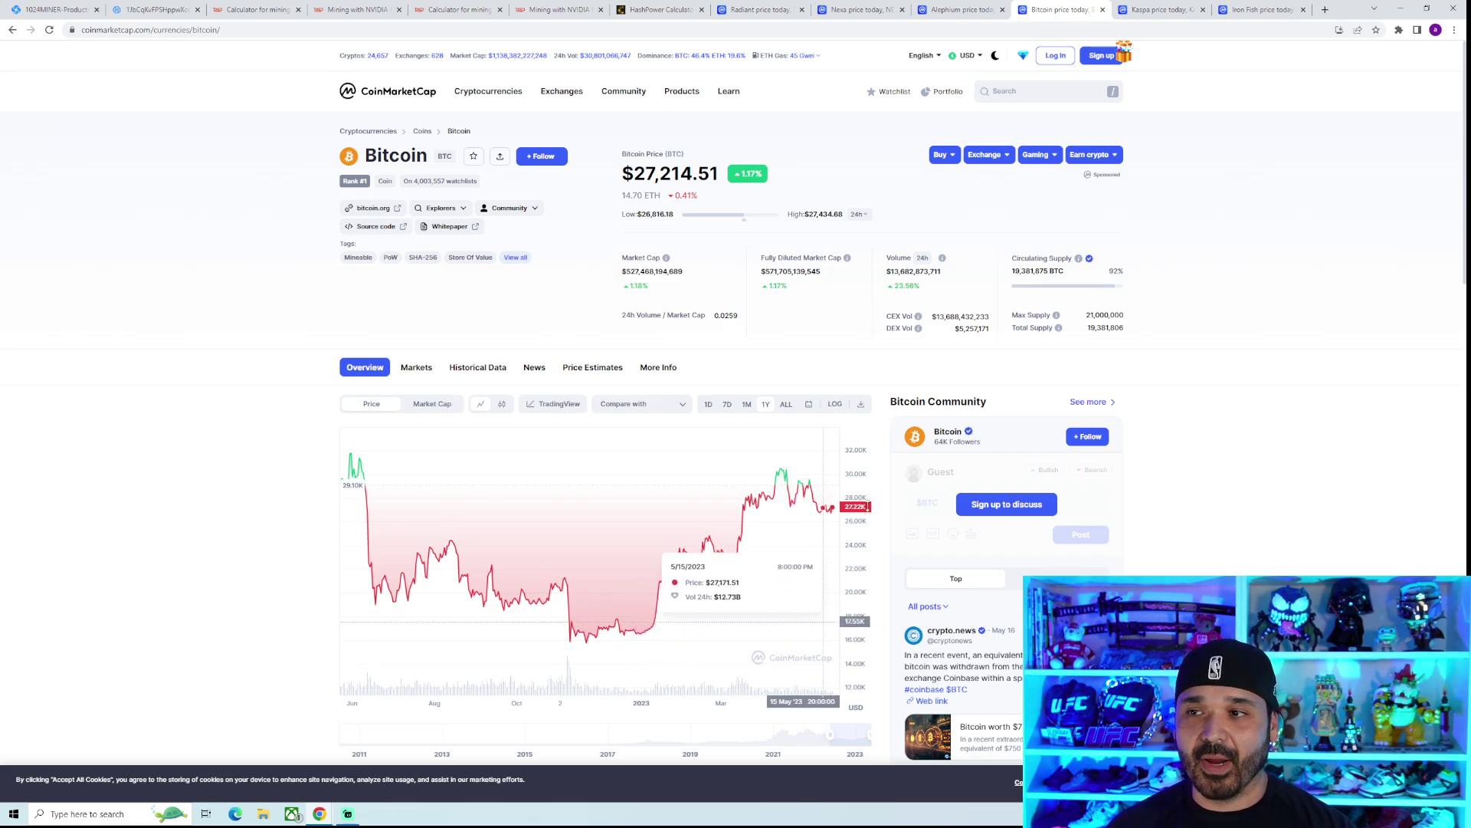
{"action": "left_click", "coordinate": [1150, 10]}
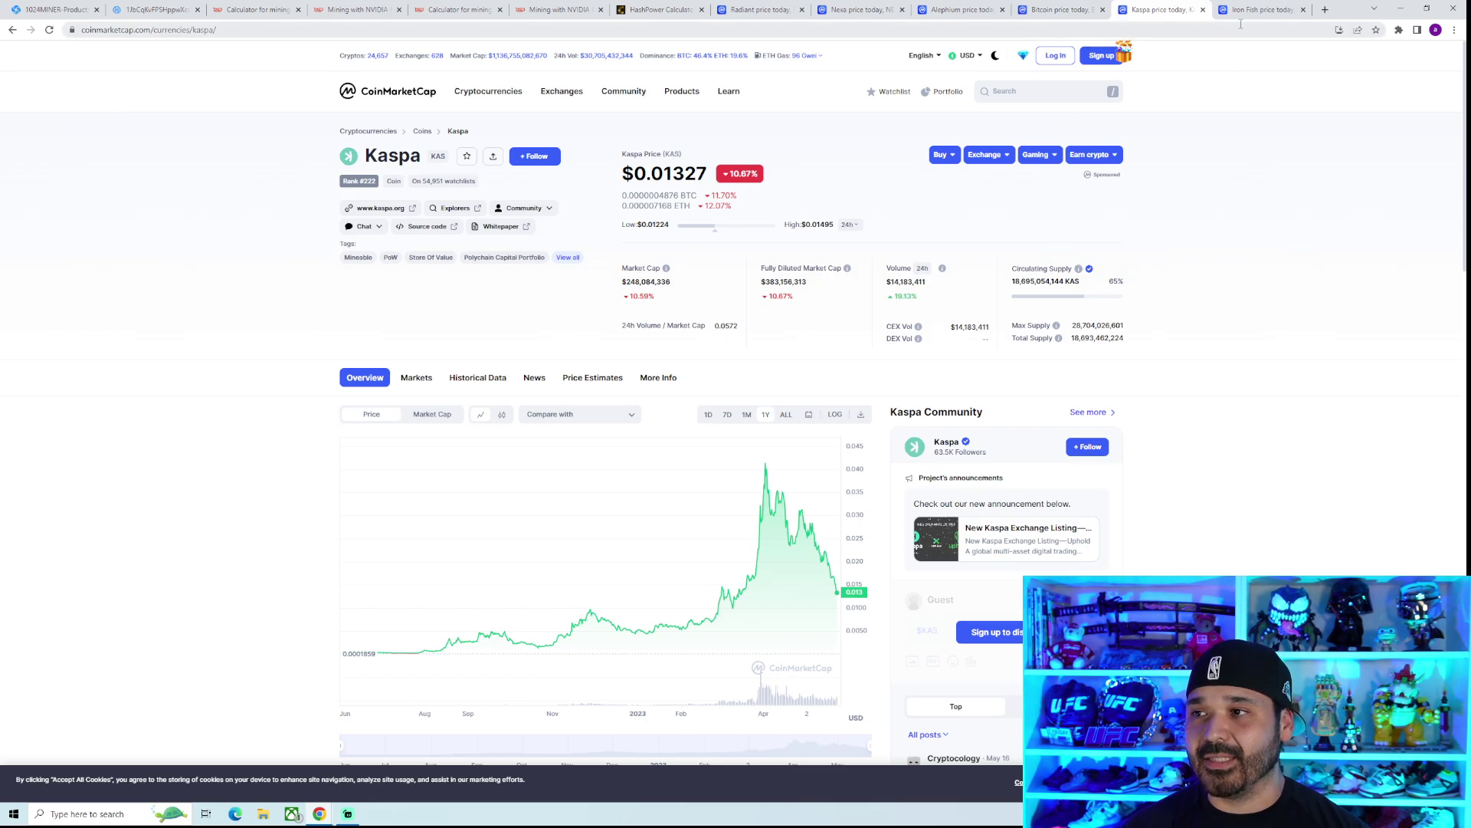
{"action": "left_click", "coordinate": [1259, 10]}
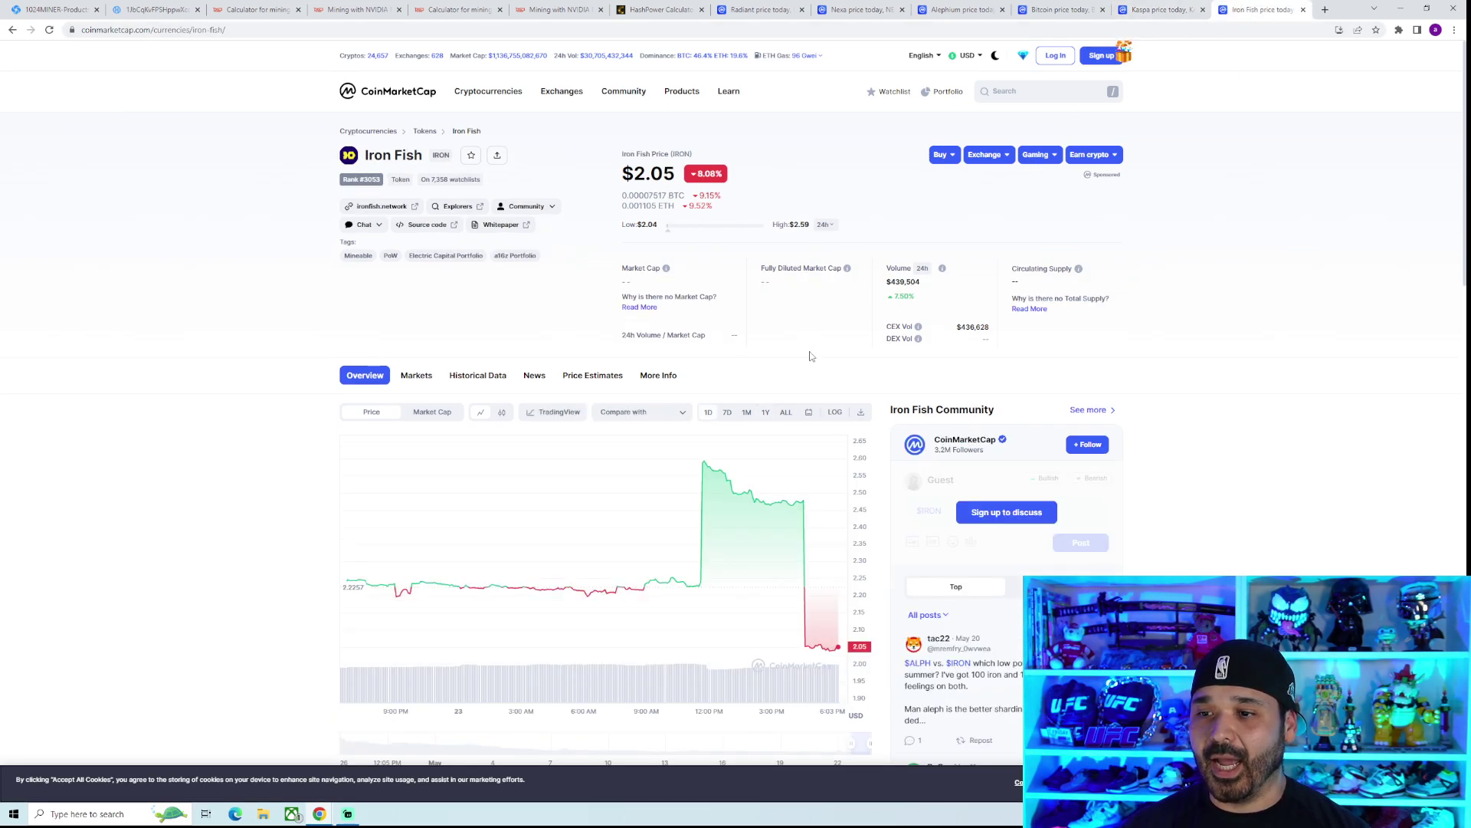
{"action": "left_click", "coordinate": [766, 411]}
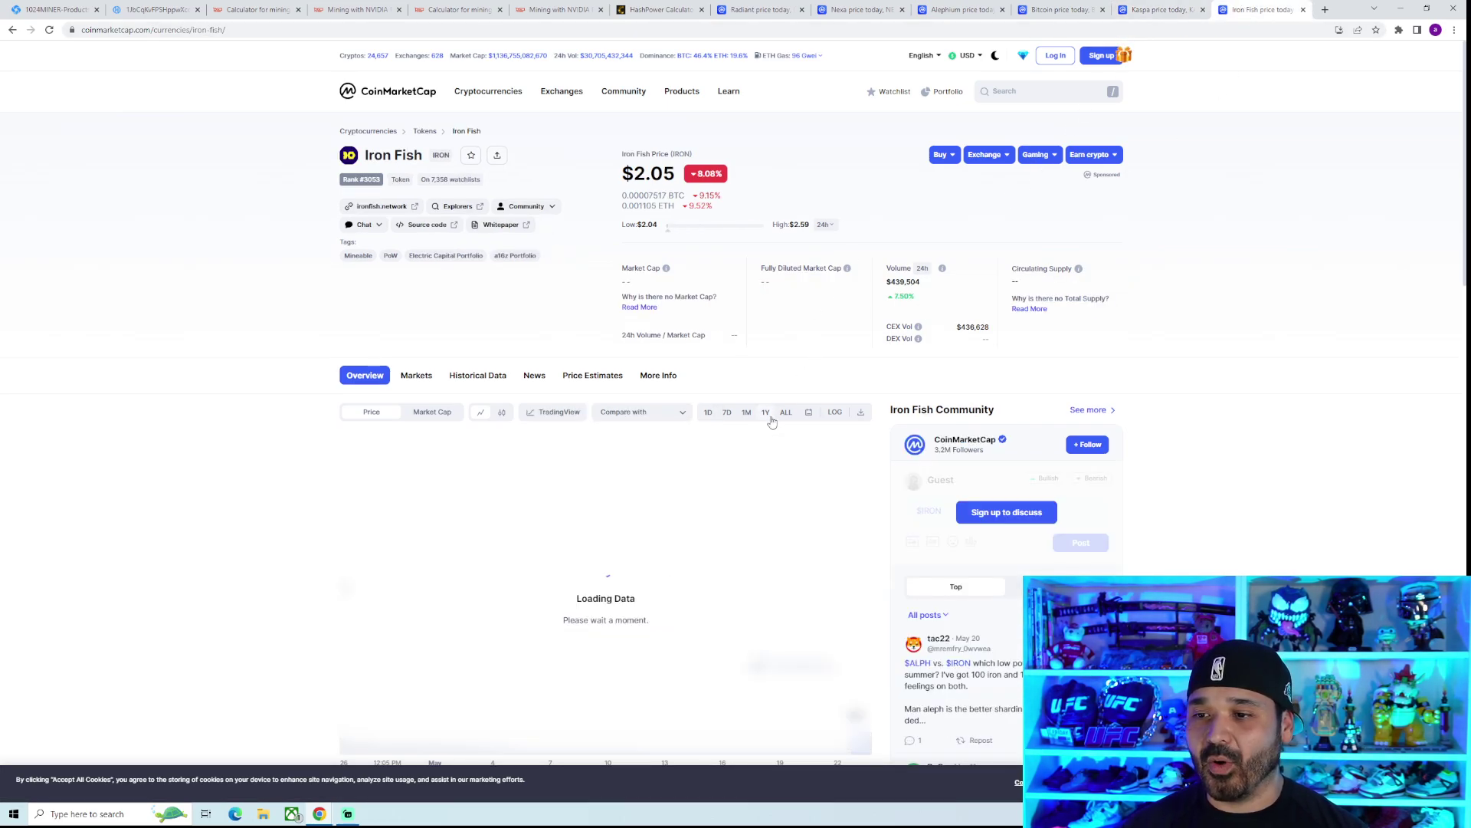
{"action": "left_click", "coordinate": [1150, 9]}
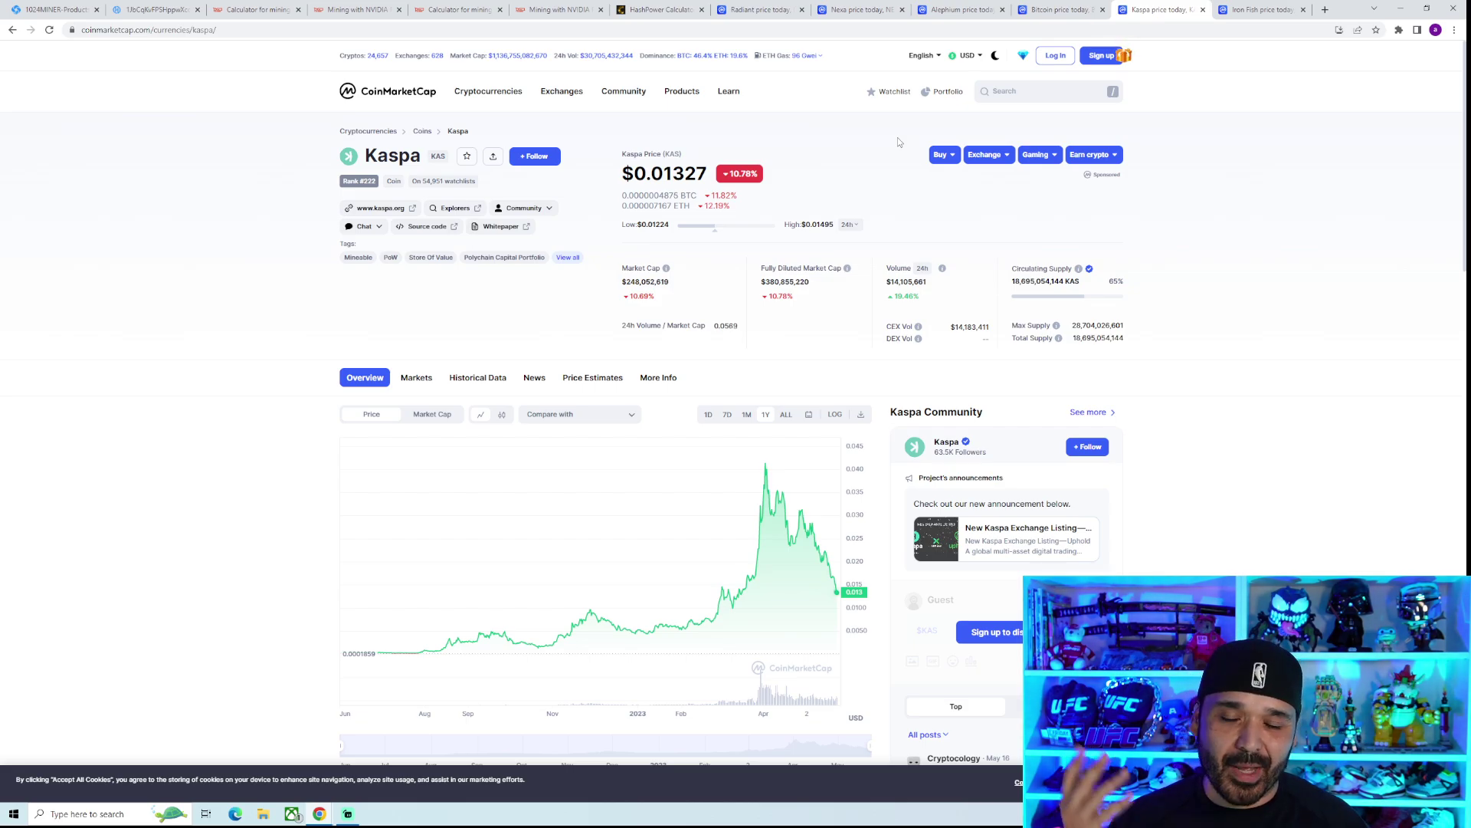
Bring up HashPool's dashboard: one online worker at 16.53 GH/s, 1129.06 RXD earned
{"action": "left_click", "coordinate": [57, 9]}
{"action": "left_click", "coordinate": [161, 10]}
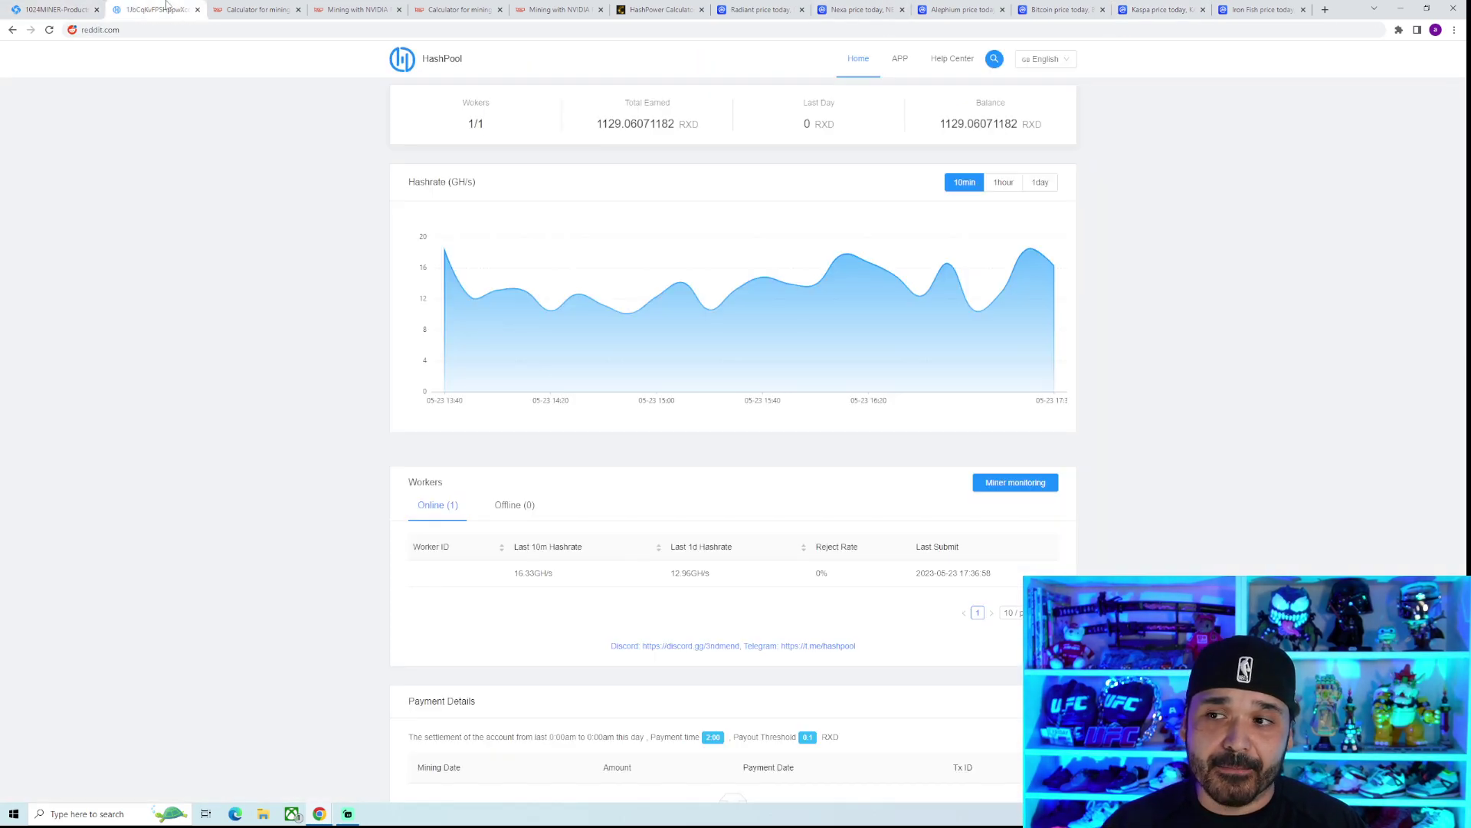